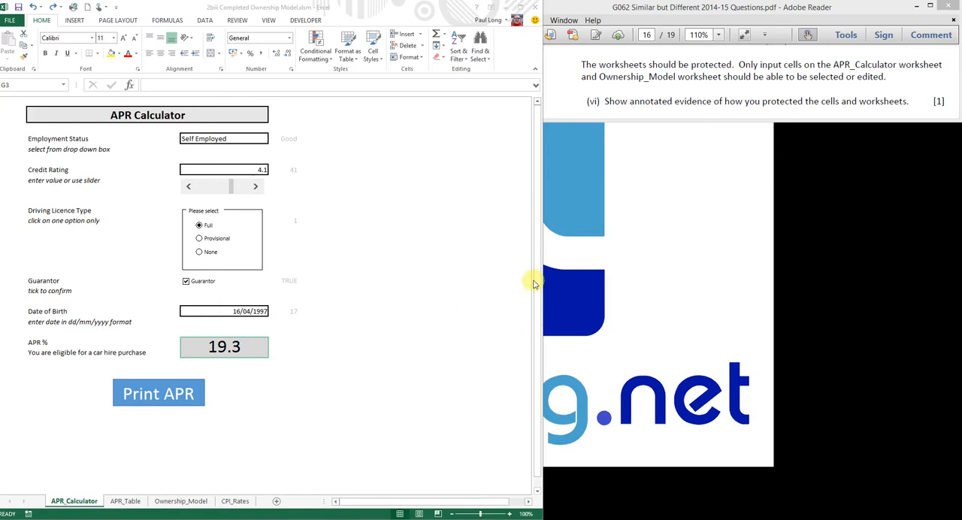
left_click(435, 250)
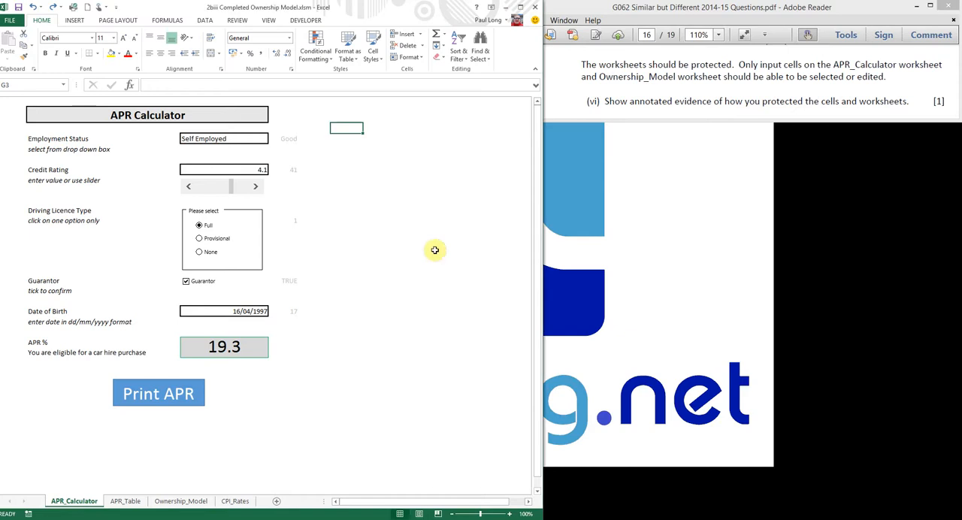
left_click(121, 503)
right_click(123, 501)
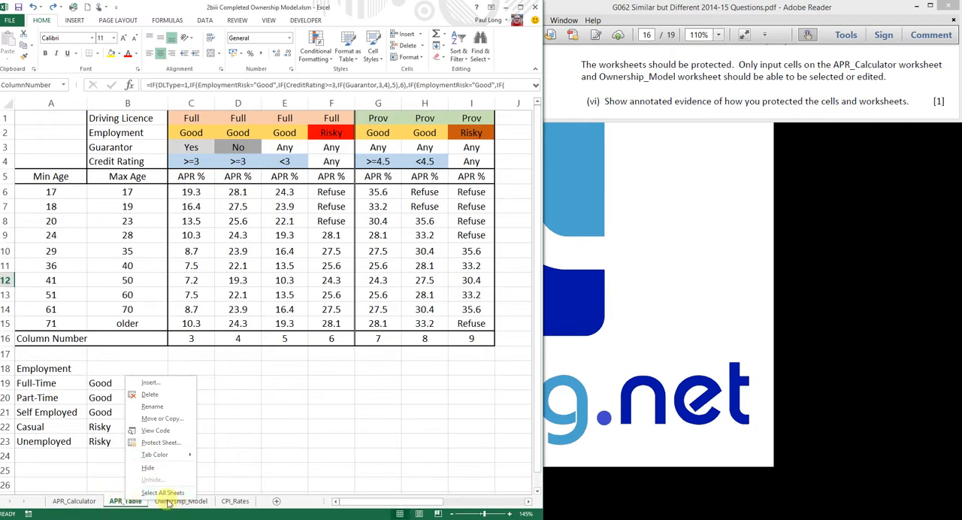
left_click(268, 436)
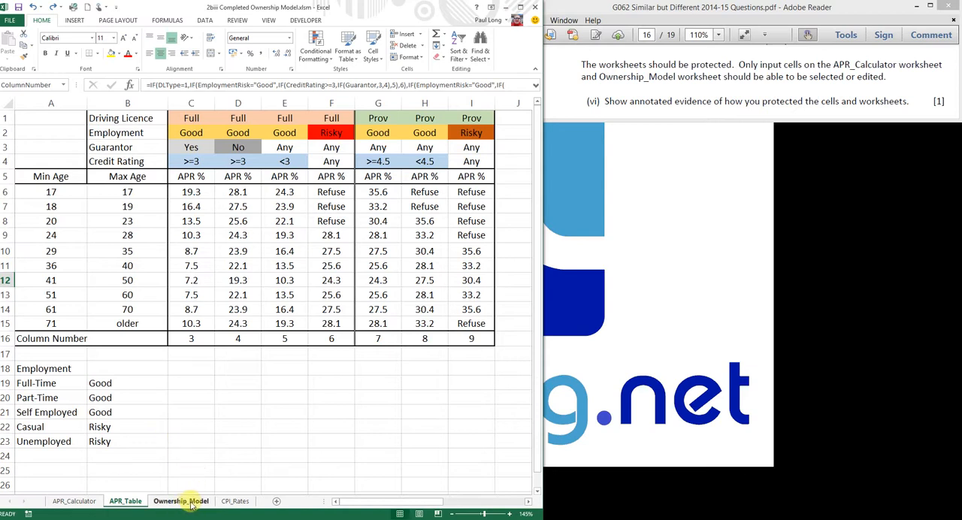
Check the cell protection settings of the range A2:B12 on the CPI_Rates sheet
left_click(236, 502)
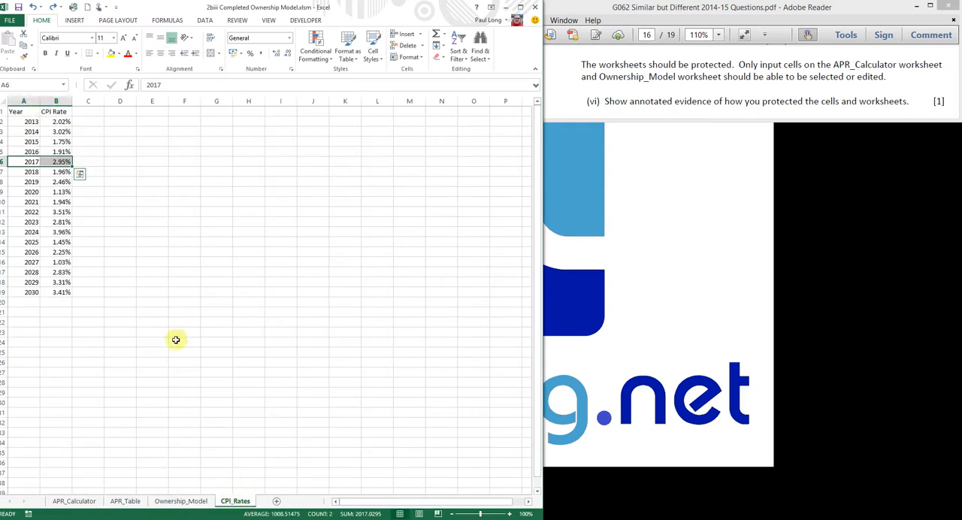
left_click(33, 122)
left_click_drag(33, 122, 55, 220)
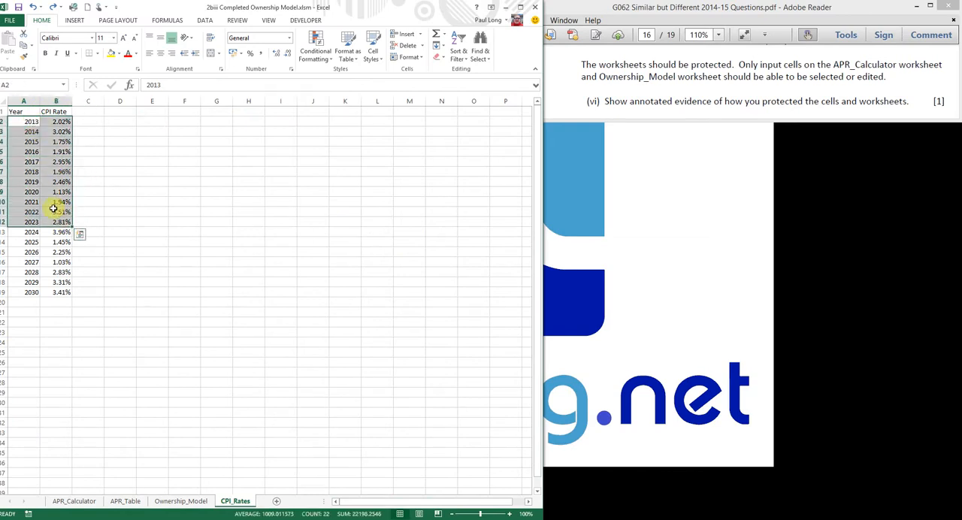
right_click(53, 200)
left_click(104, 354)
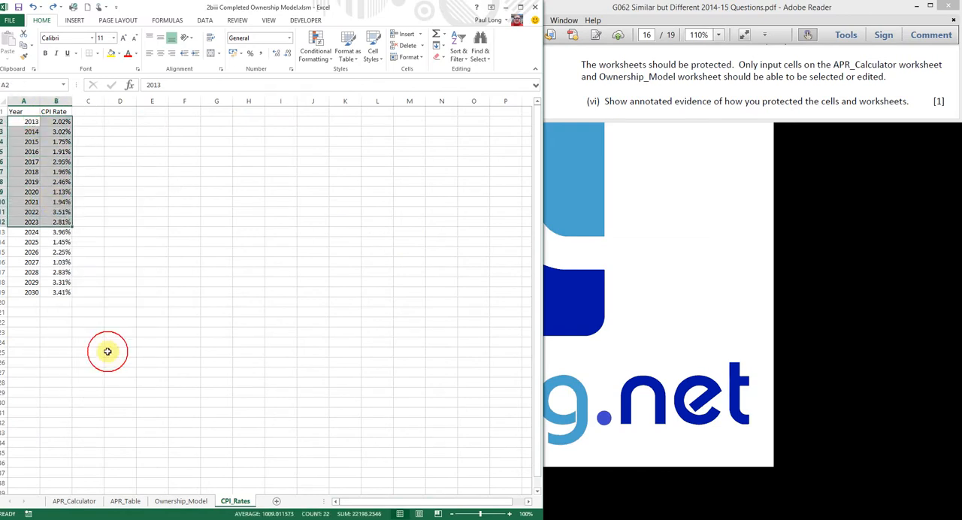
left_click_drag(108, 240, 295, 154)
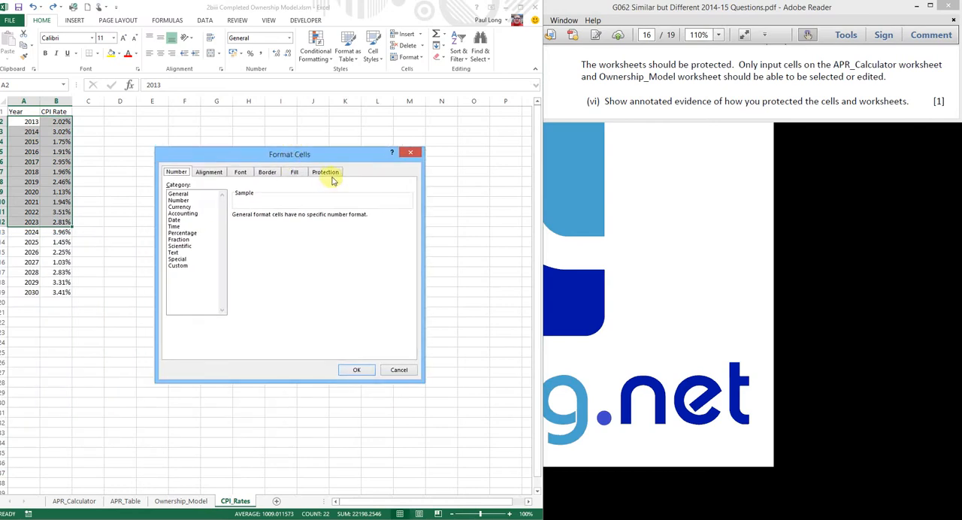
left_click(331, 173)
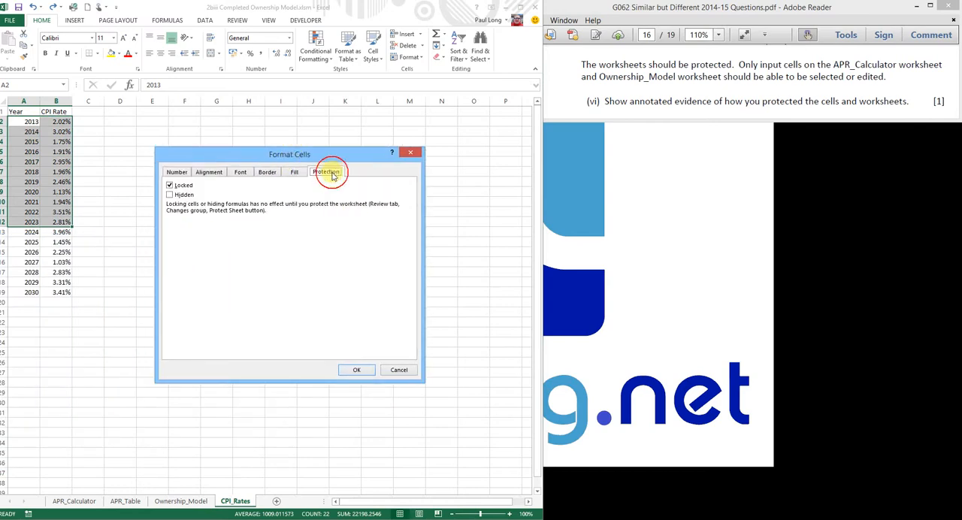
left_click(357, 369)
left_click(134, 275)
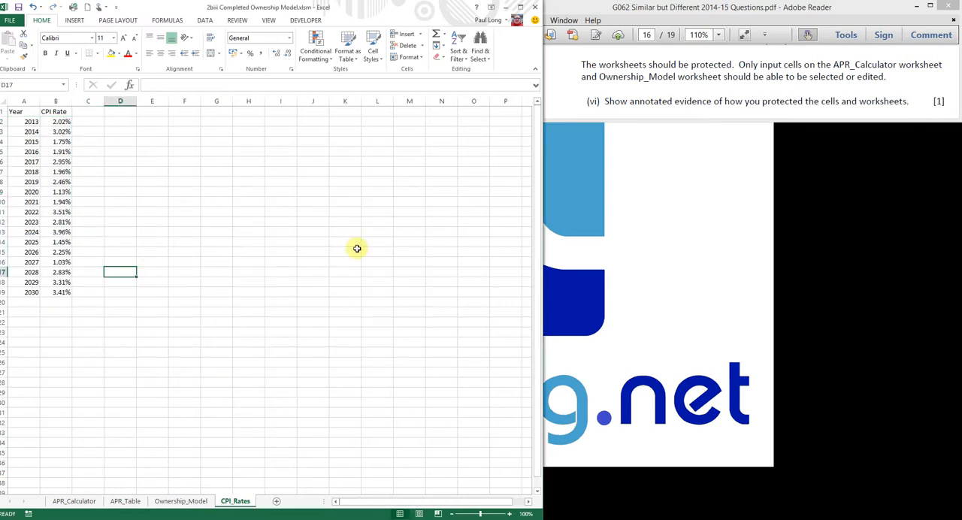
Protect the CPI_Rates sheet without a password, disallowing selection of locked cells and allowing only unlocked cells to be selected
left_click(239, 21)
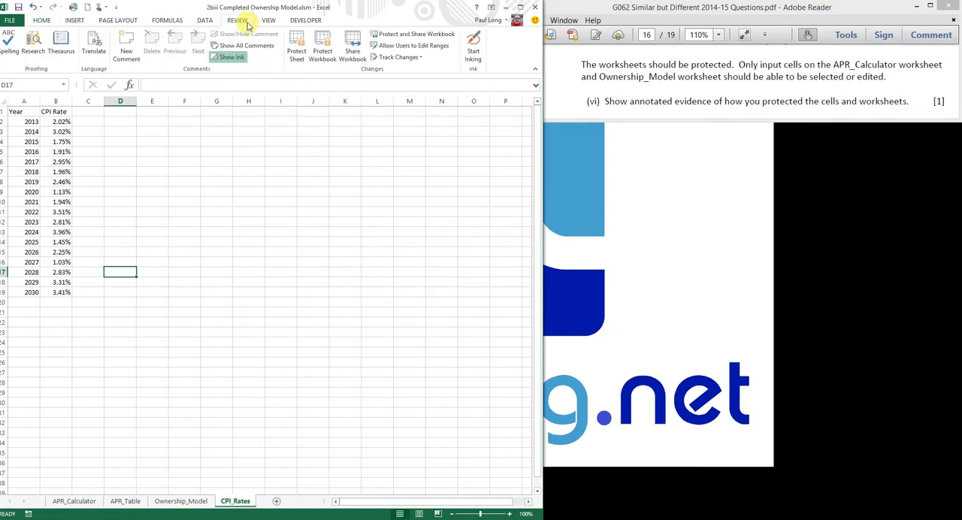
left_click(297, 54)
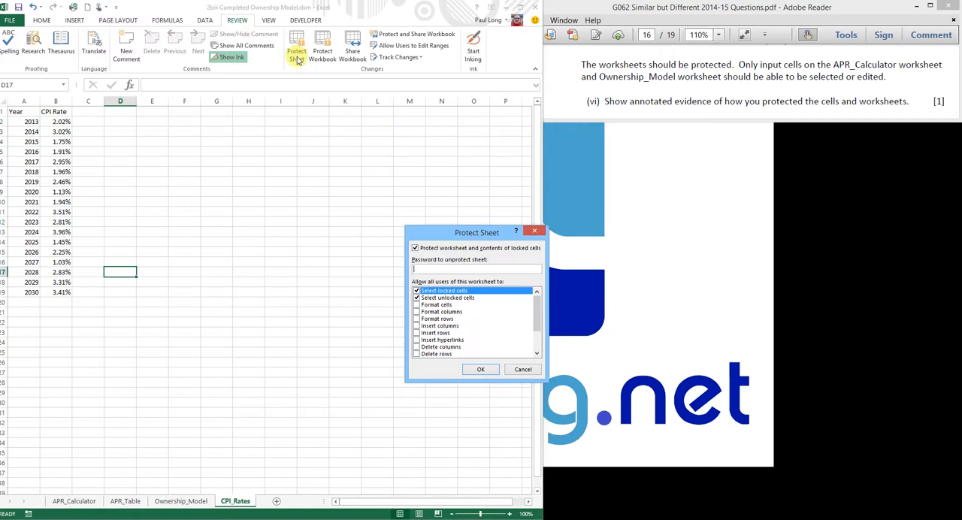
left_click_drag(447, 231, 363, 137)
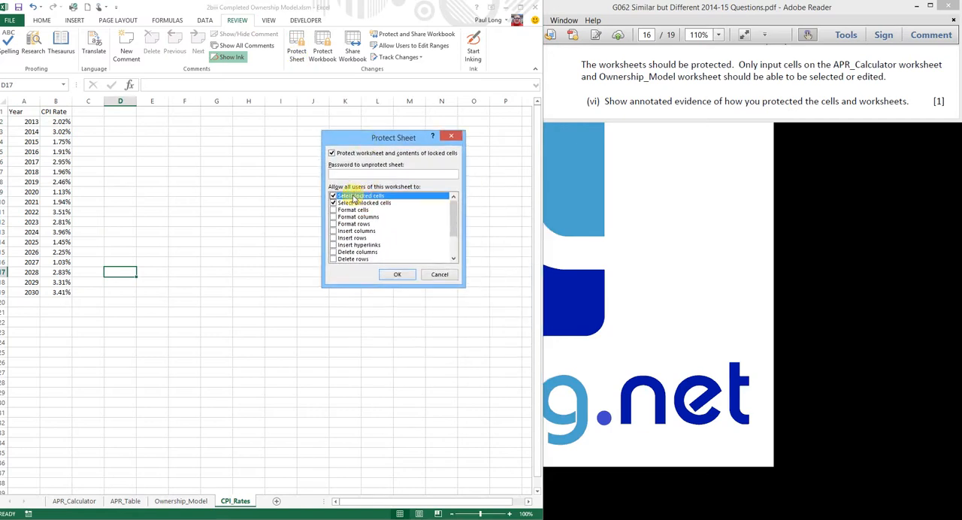
left_click(333, 196)
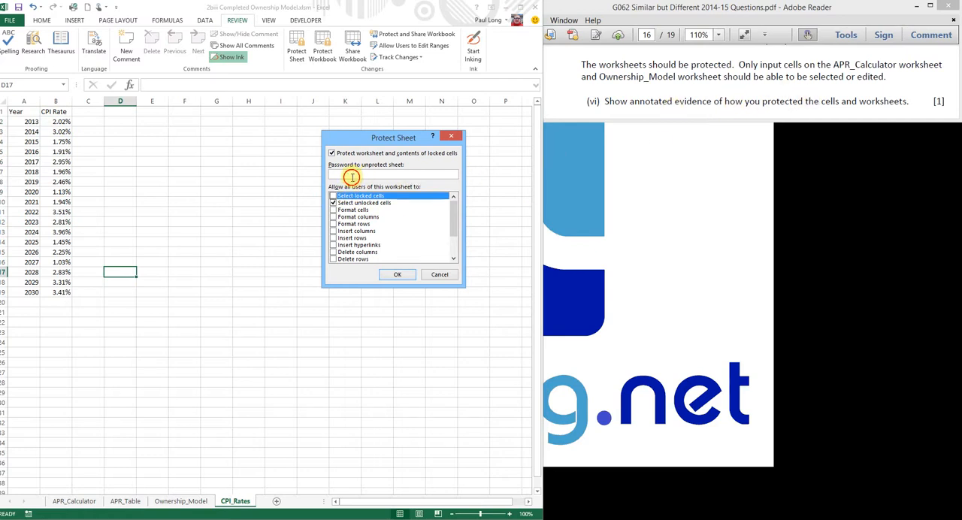
left_click(397, 277)
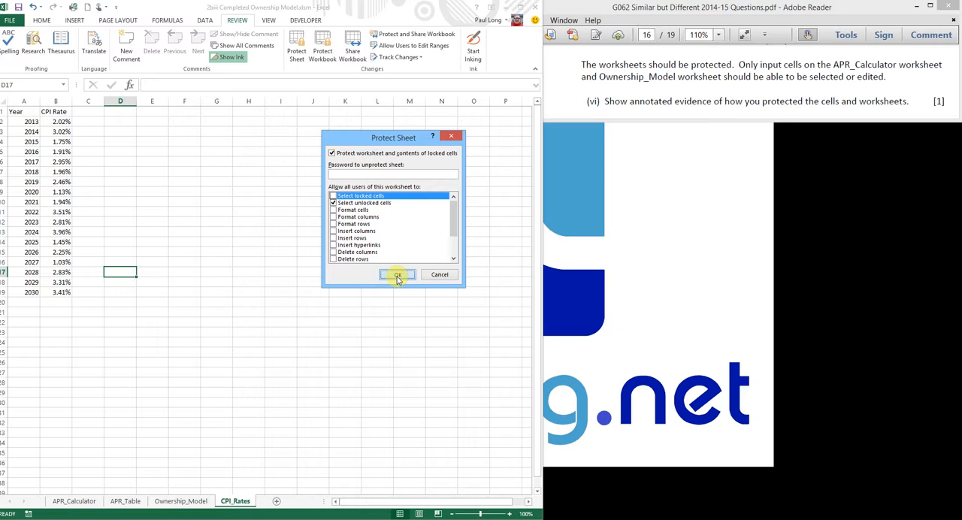
left_click(397, 276)
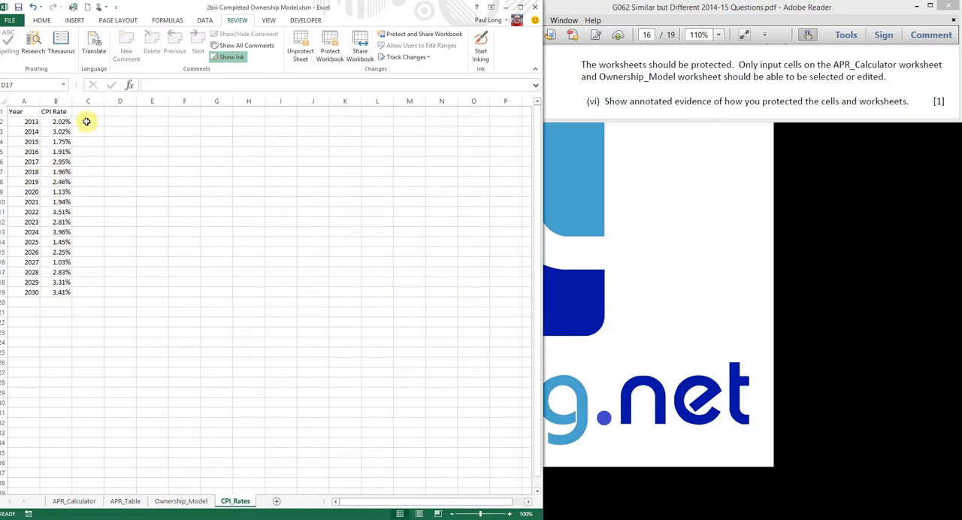
Protect the APR_Table sheet without a password, disallowing the selection of locked cells
left_click(127, 499)
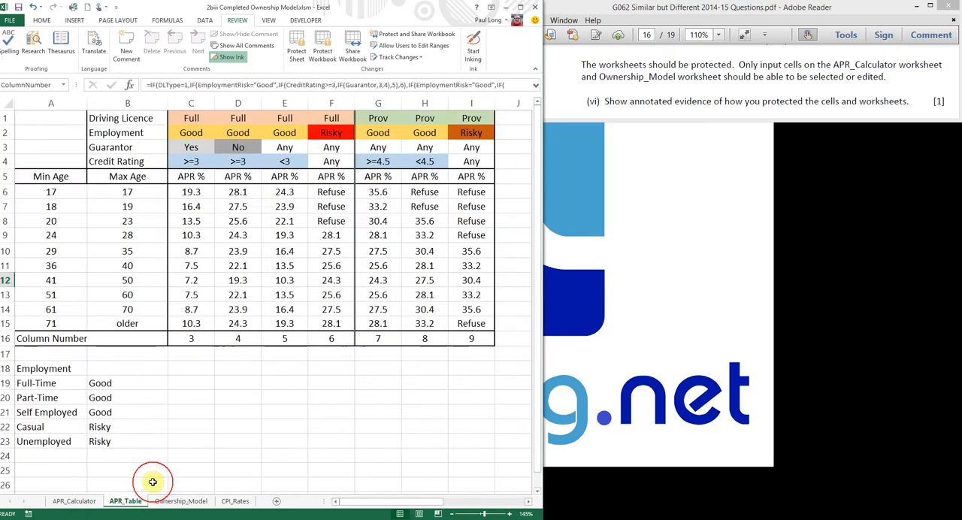
left_click(297, 51)
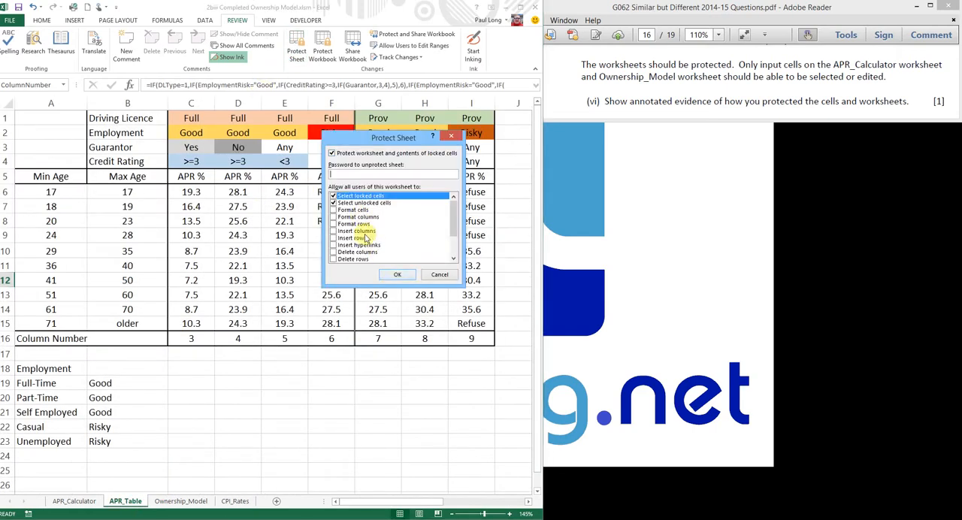
left_click(333, 195)
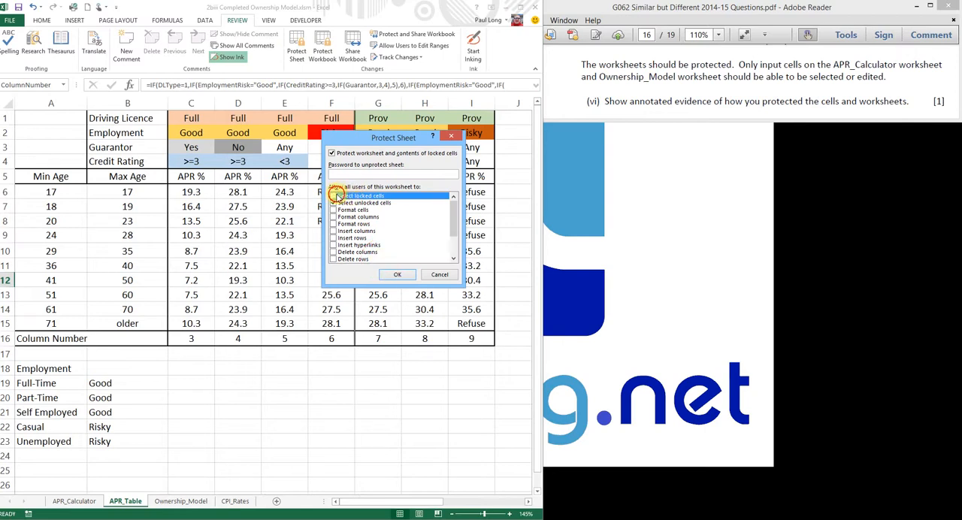
left_click(398, 274)
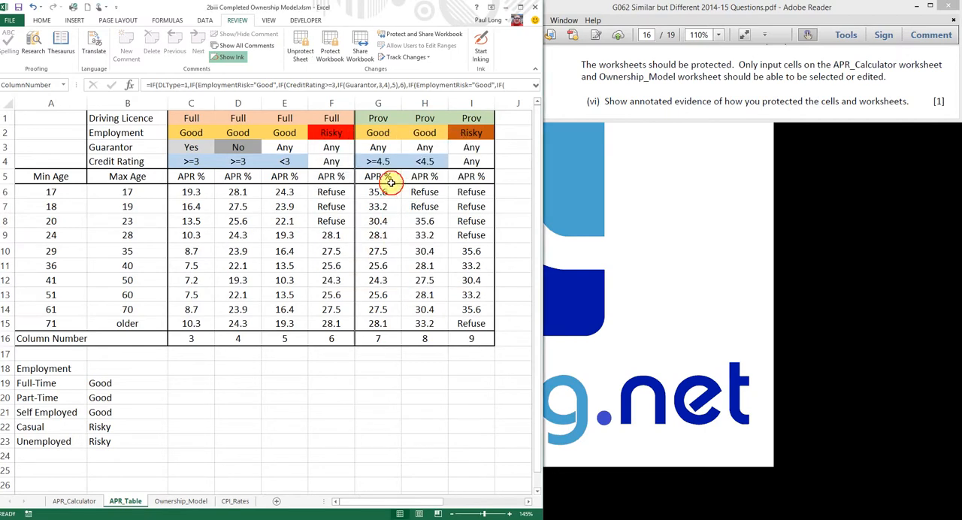
Unlock the yellow input cells C2 and C6:C8 on the Ownership_Model sheet in their cell protection settings
left_click(184, 500)
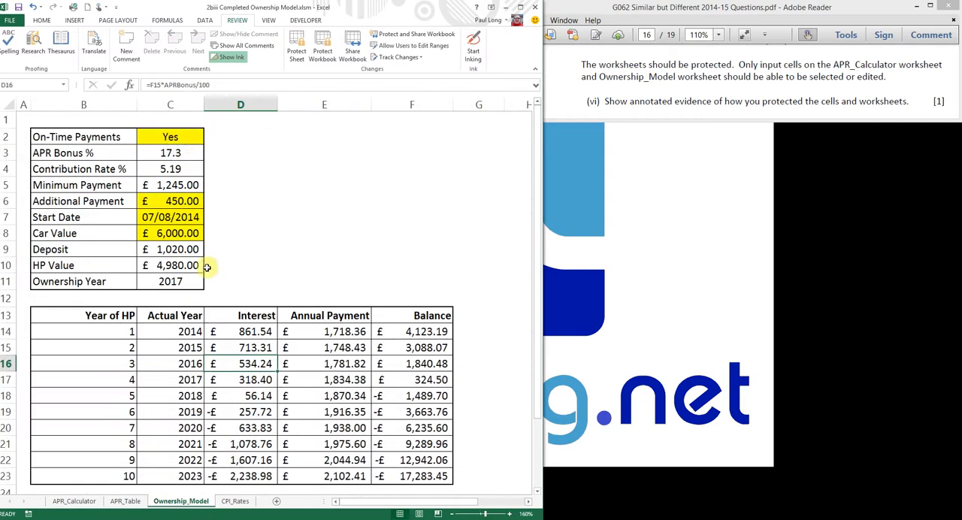
left_click(173, 139)
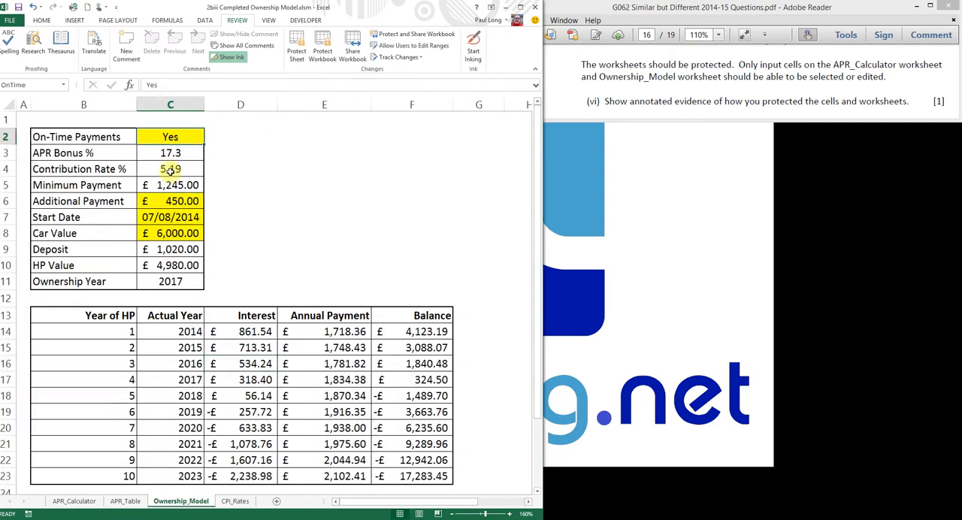
left_click_drag(179, 205, 178, 233)
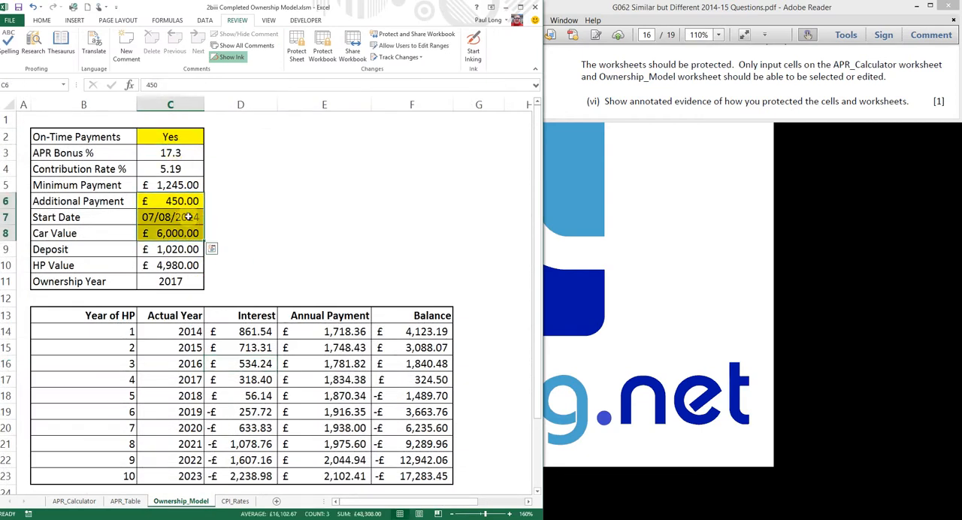
left_click(182, 139, "ctrl")
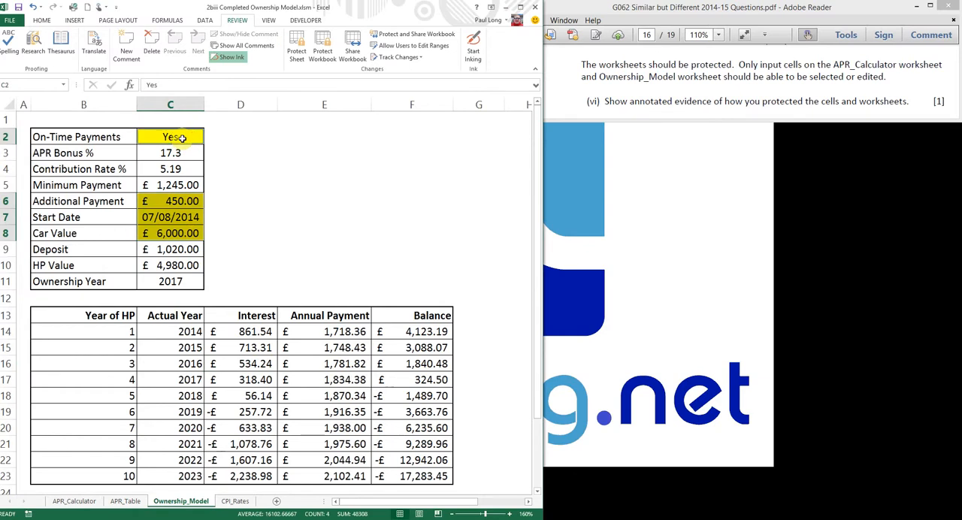
left_click(178, 135)
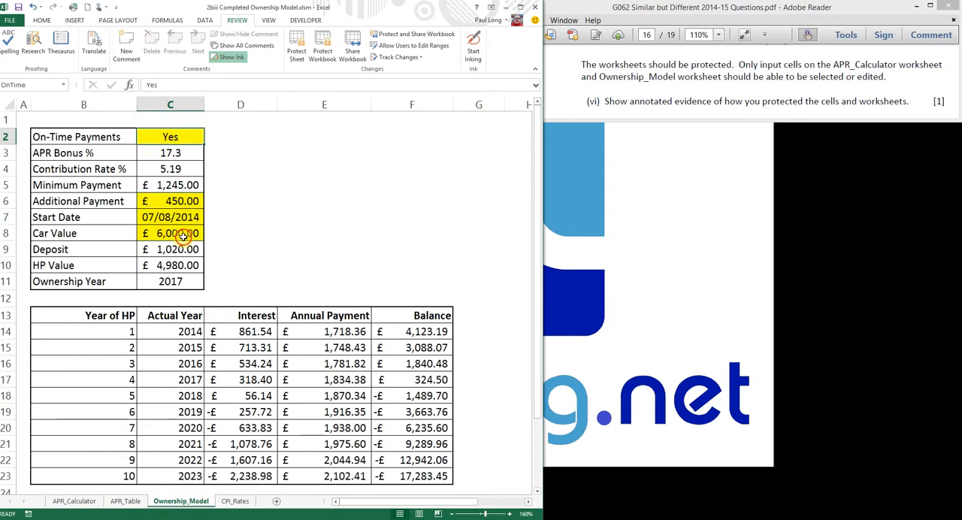
left_click_drag(192, 231, 184, 203)
left_click(183, 136, "ctrl")
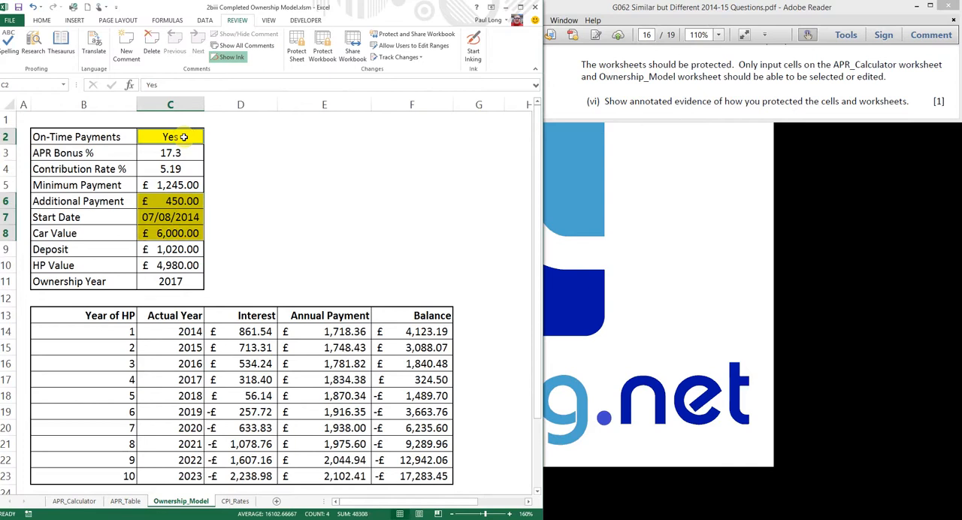
right_click(183, 137)
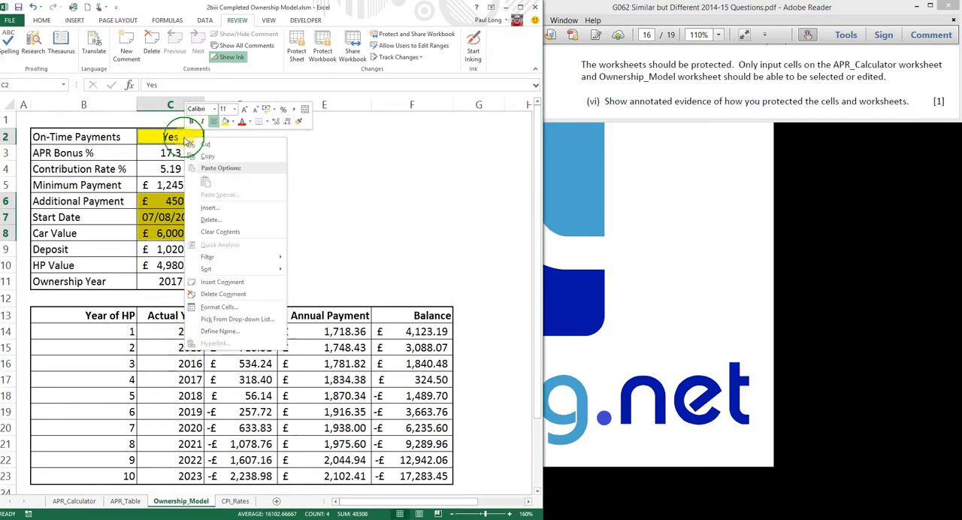
left_click(224, 308)
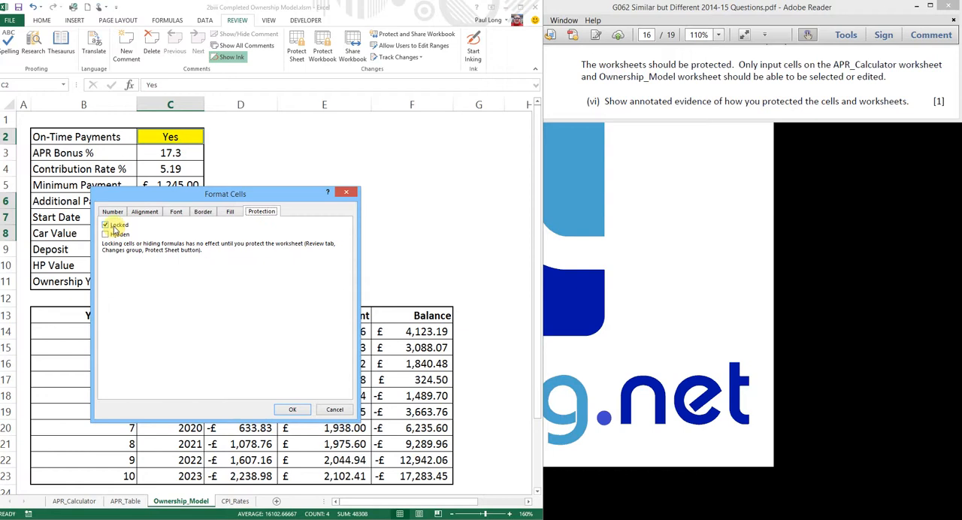
left_click(110, 226)
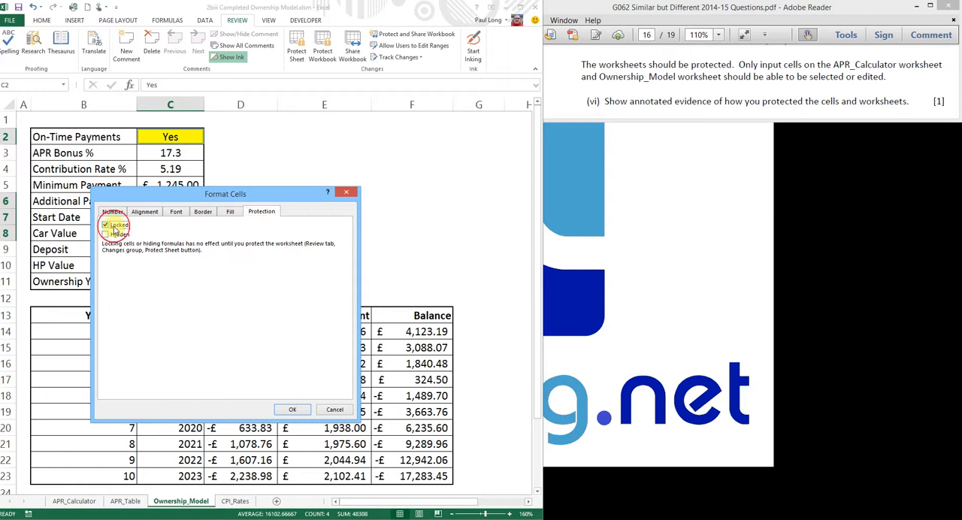
left_click(292, 410)
Protect the Ownership_Model sheet without a password so that only unlocked cells can be selected
left_click(251, 230)
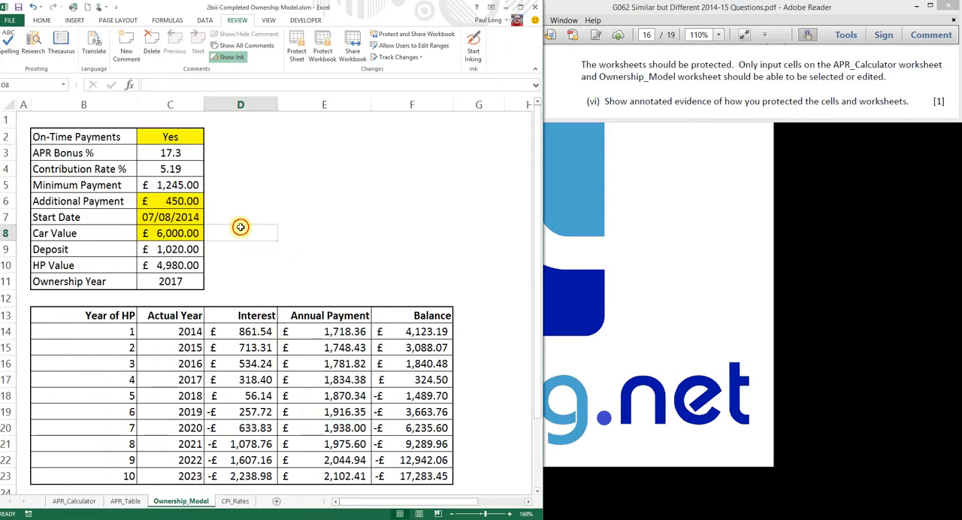
left_click(297, 49)
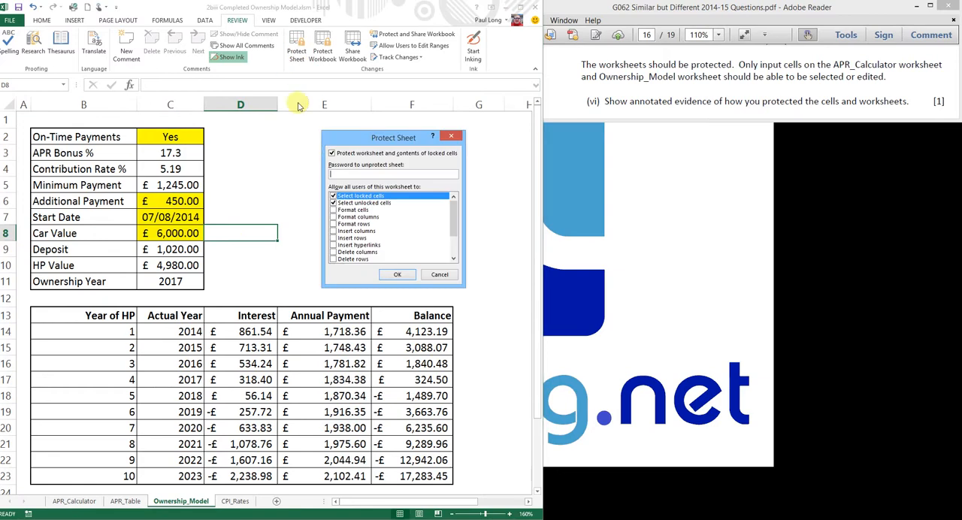
left_click(335, 197)
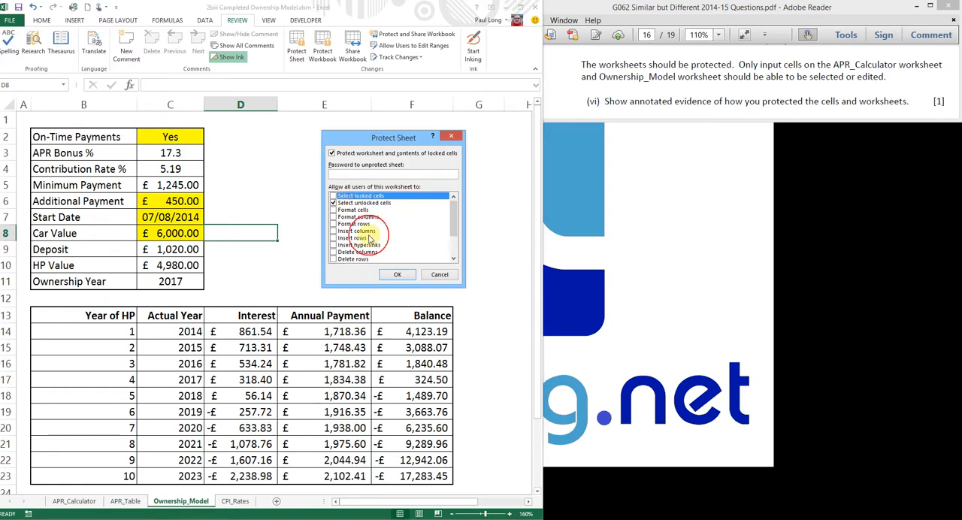
left_click(397, 274)
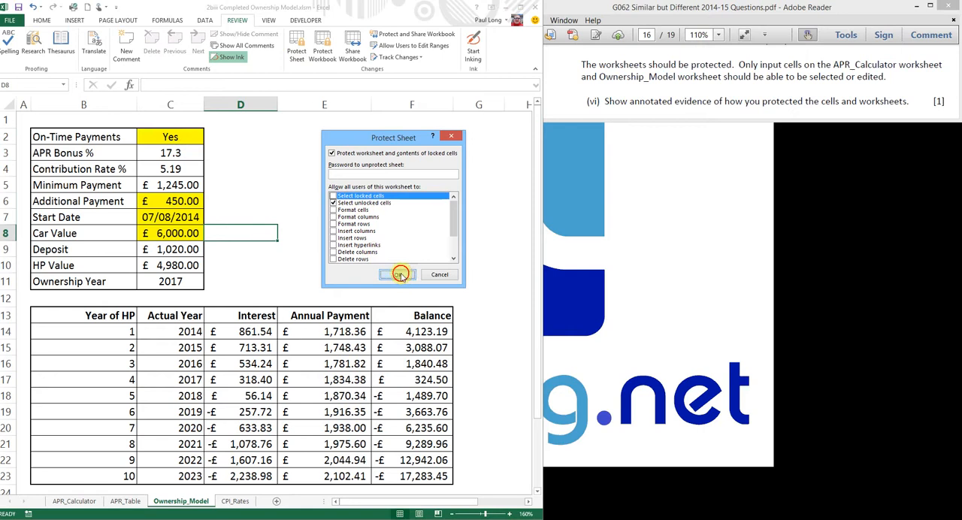
Test the On-Time Payments input on the Ownership_Model sheet by changing it to No, and restore it to Yes
left_click(180, 200)
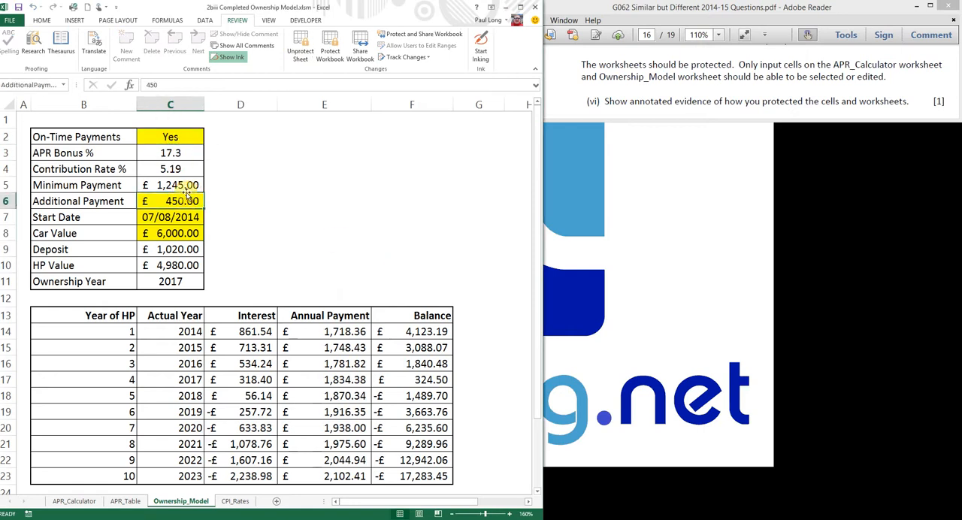
left_click(185, 136)
type("N")
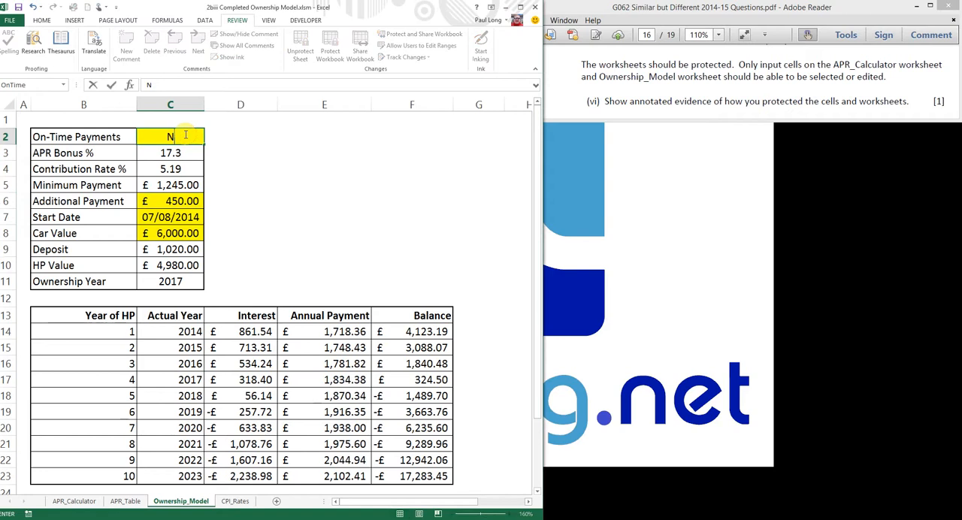
type("o")
key("Return")
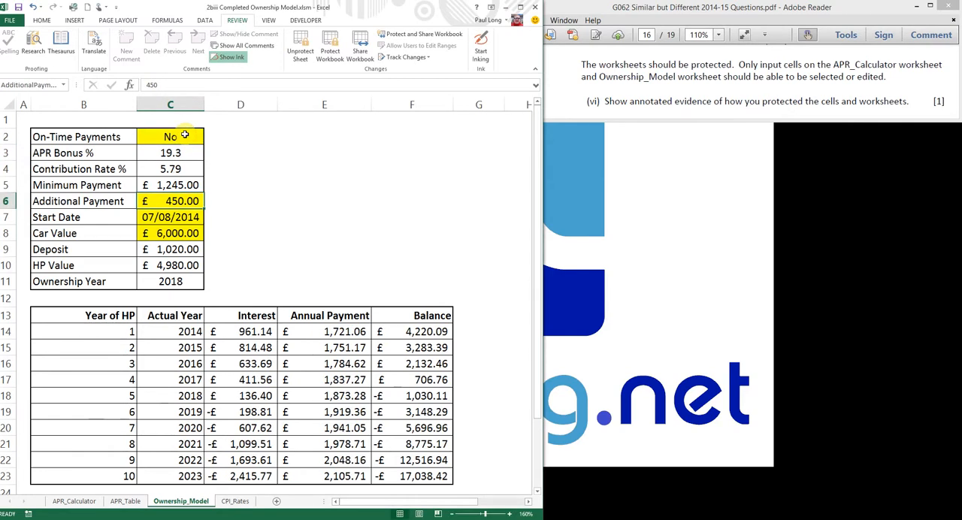
type("Yes")
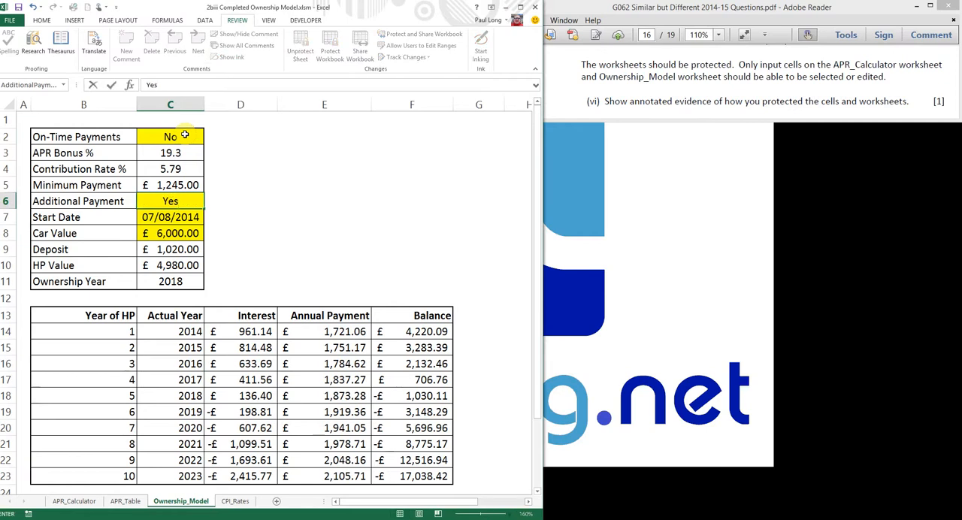
key("Escape")
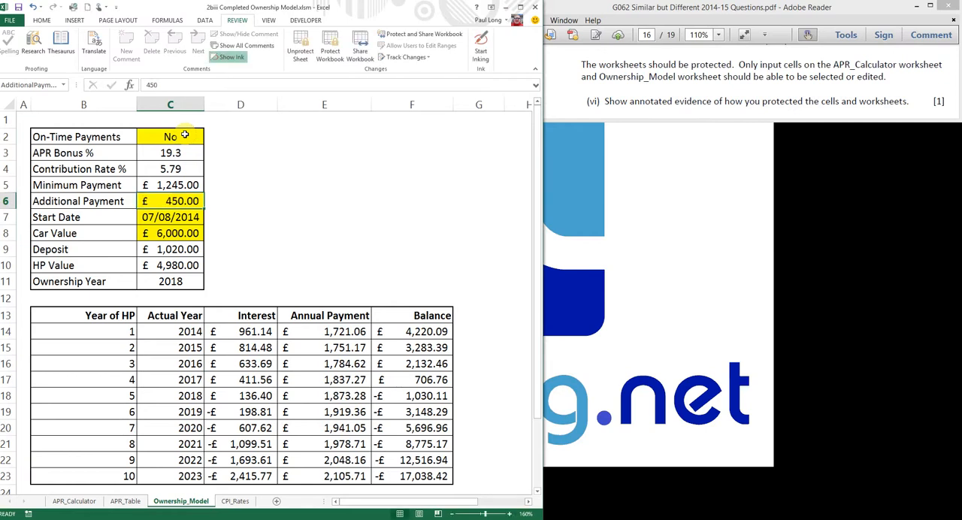
left_click(184, 135)
type("Yes")
key("Return")
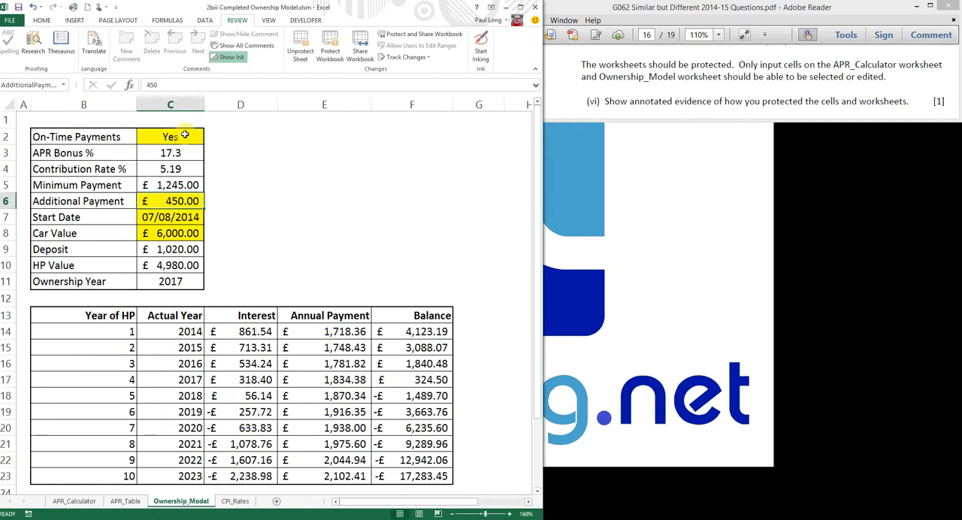
Test the Additional Payment input by setting it to 460, and restore it to 450
type("4")
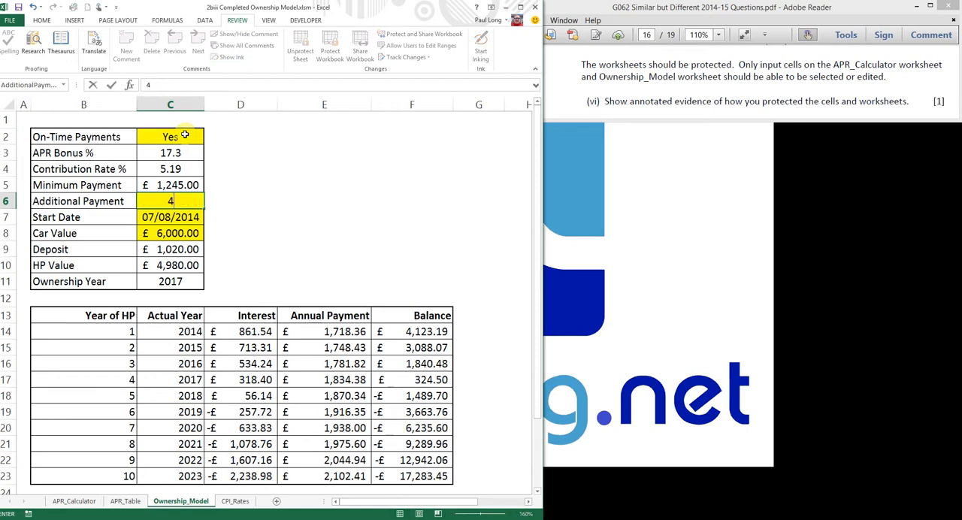
type("60")
key("Return")
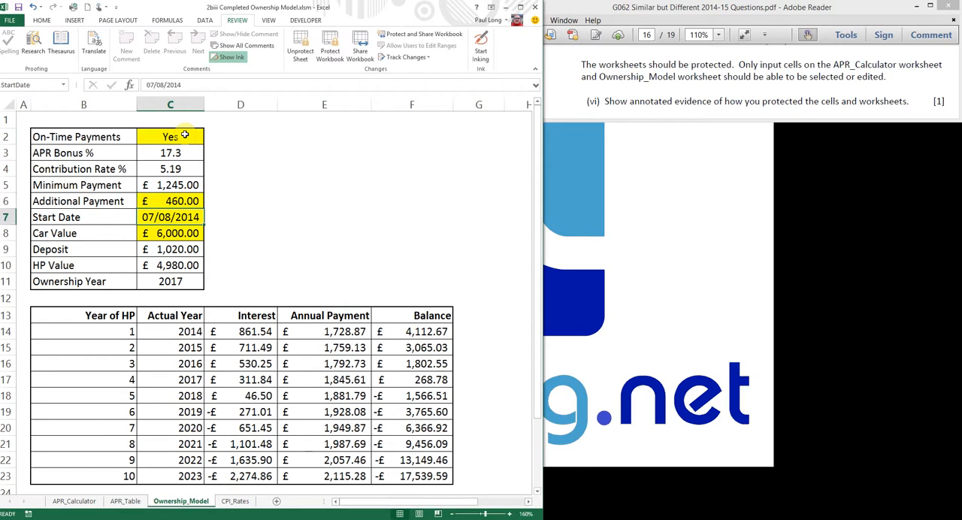
key("Up")
type("450")
key("Return")
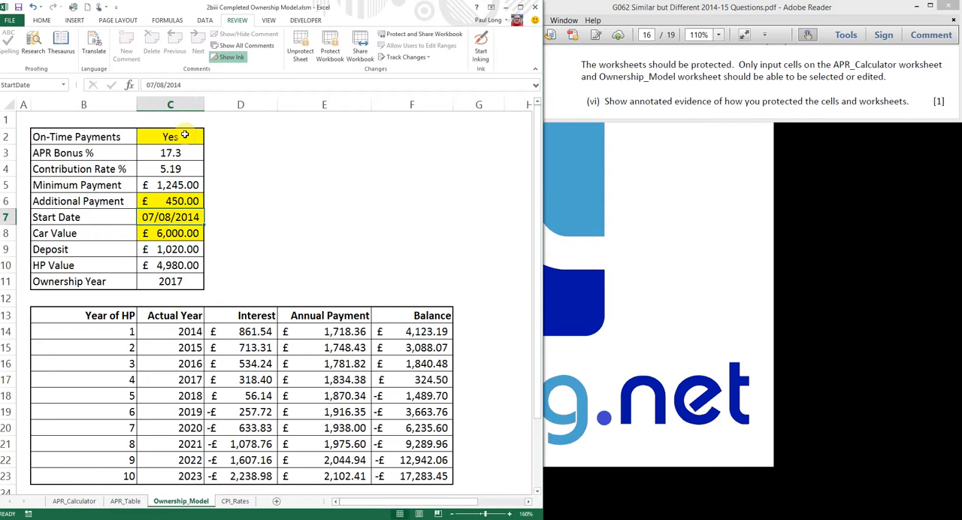
Examine the APR %, Date of Birth and Credit Rating cells on the APR_Calculator sheet
left_click(74, 501)
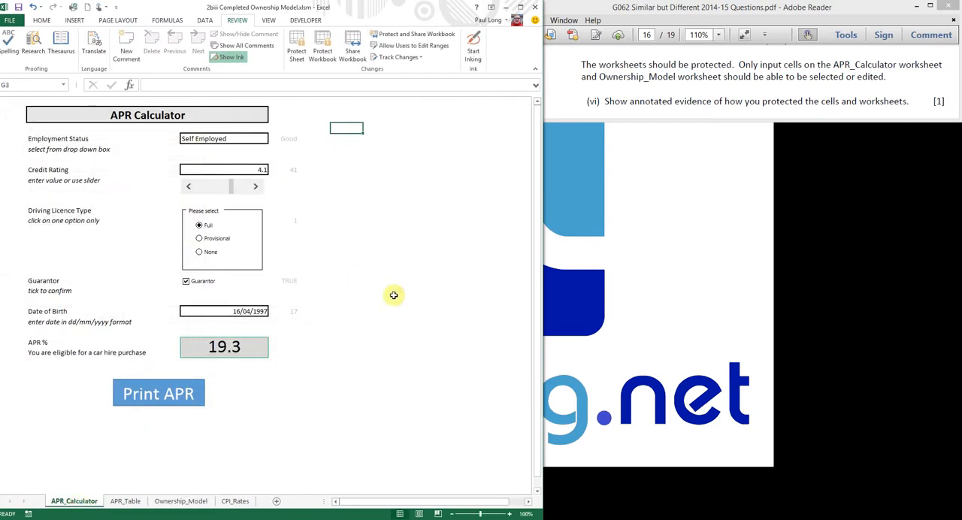
left_click(221, 348)
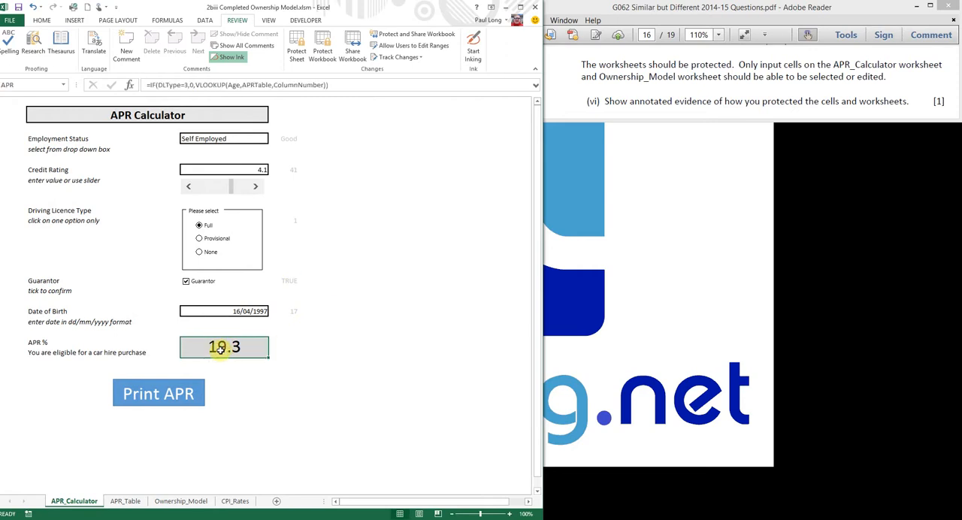
left_click(218, 310)
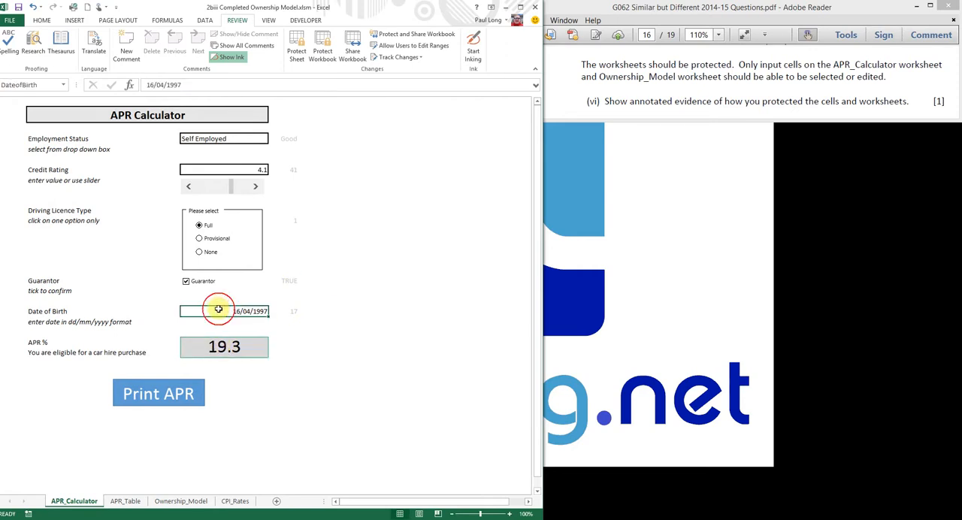
left_click(228, 167)
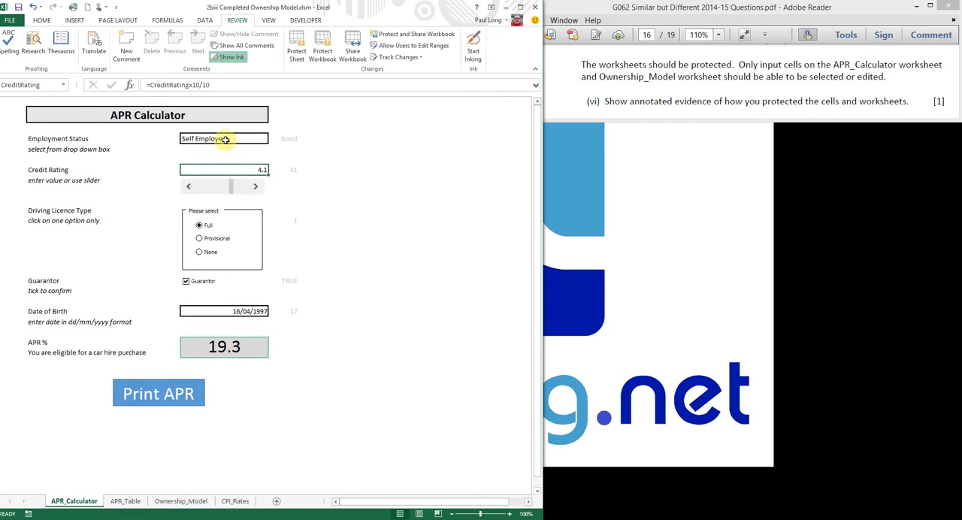
Unlock the Employment Status, Credit Rating, Driving Licence Type and Date of Birth cells on APR_Calculator in their cell protection settings
left_click(223, 138)
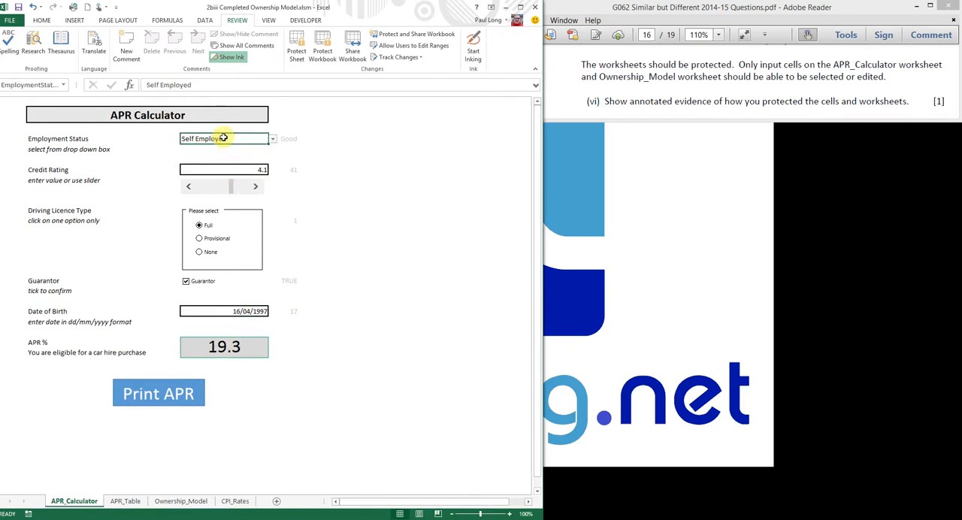
mouse_move(231, 195)
left_mouse_down()
mouse_move(214, 196)
mouse_move(231, 194)
left_mouse_up()
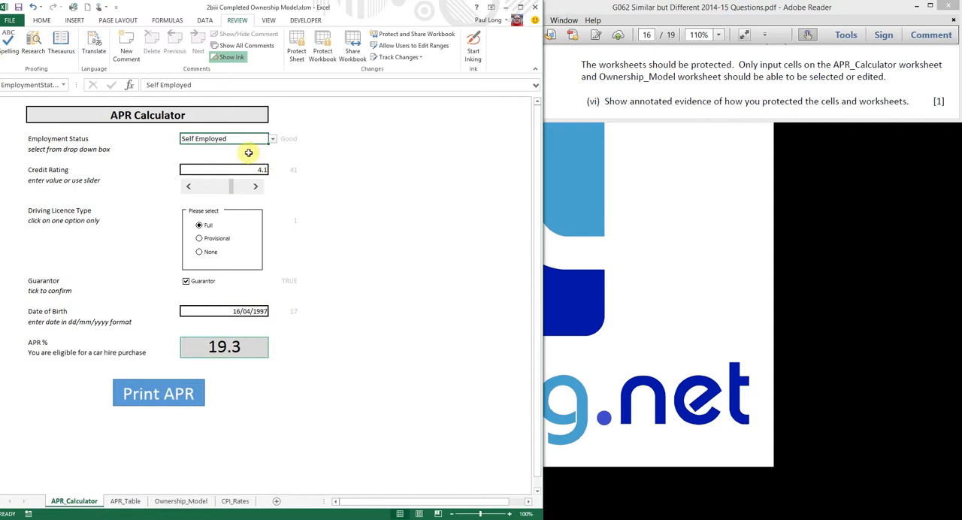
left_click(240, 167)
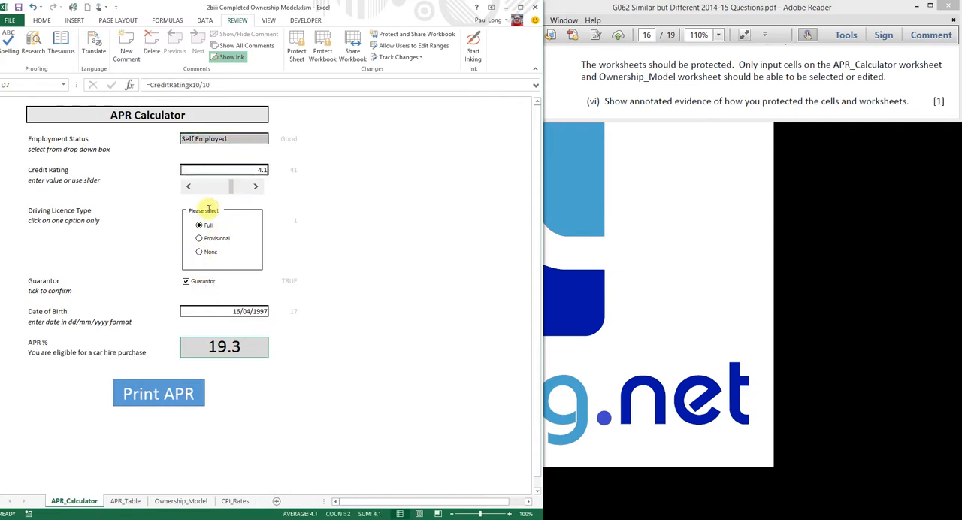
left_click(205, 281, "ctrl")
left_click(226, 214, "ctrl")
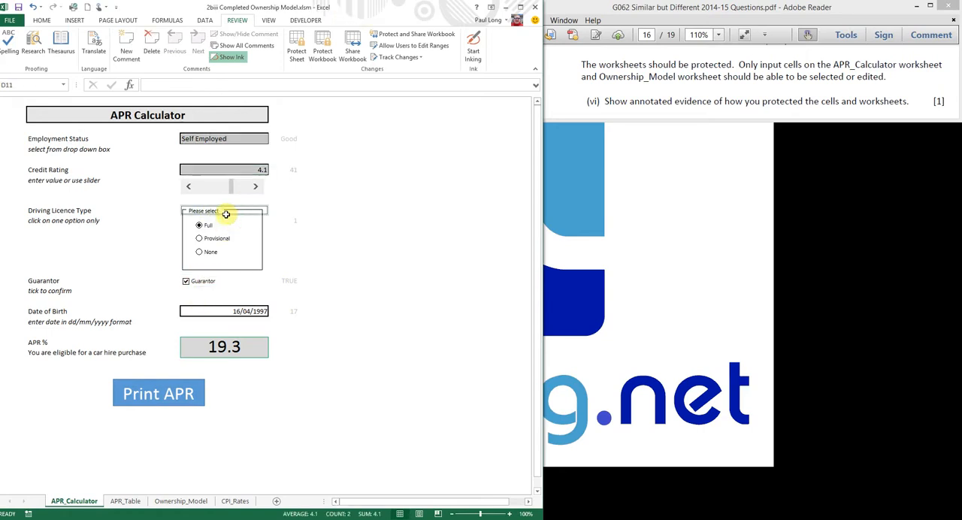
left_click(213, 311, "ctrl")
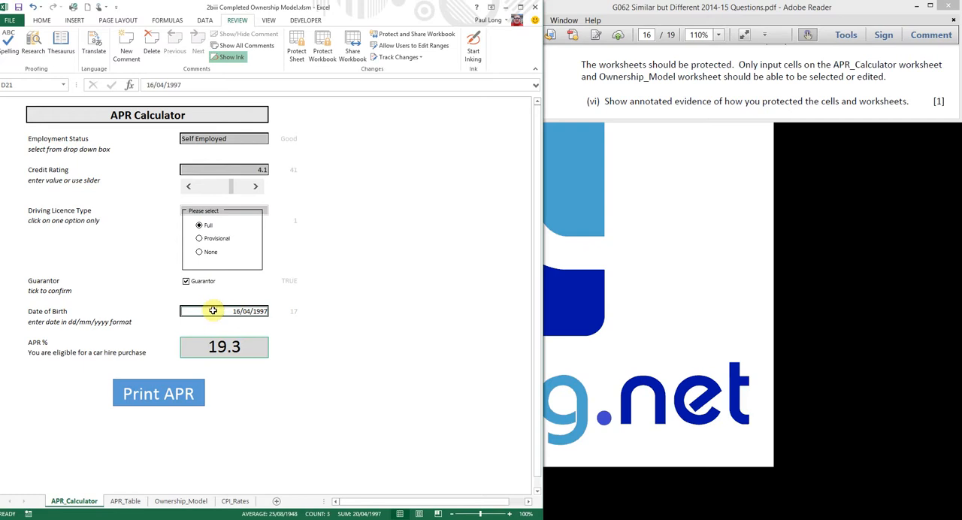
right_click(214, 314)
left_click(248, 267)
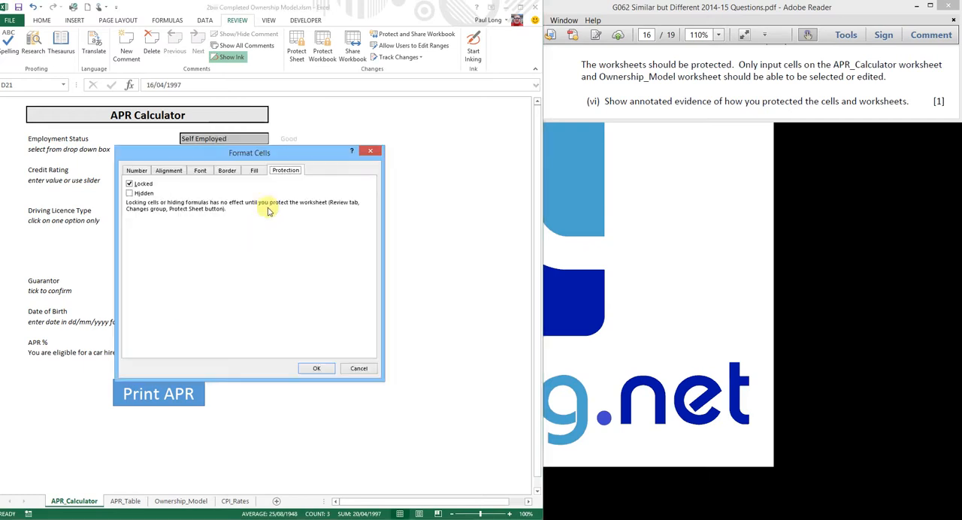
left_click(132, 184)
left_click(314, 368)
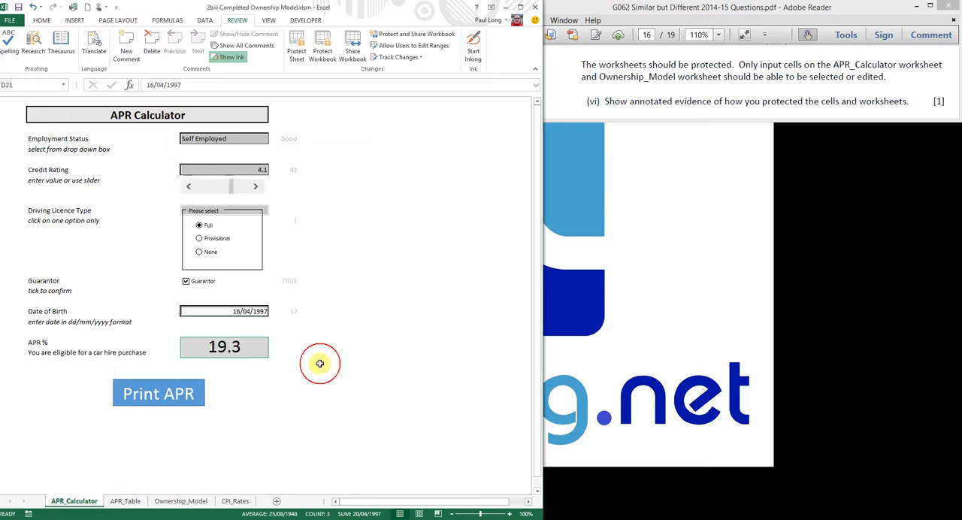
left_click(376, 286)
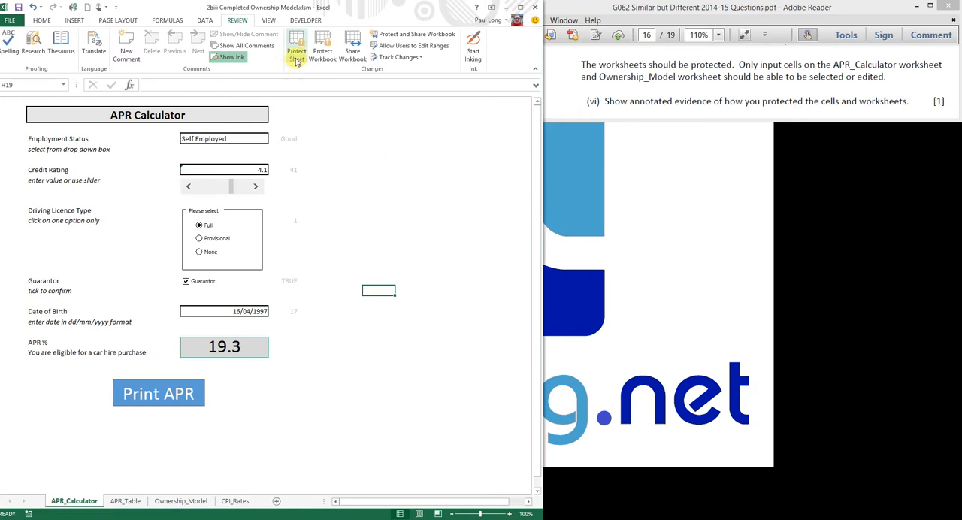
Protect the APR_Calculator sheet without a password, disallowing the selection of locked cells and keeping unlocked cells selectable
left_click(297, 54)
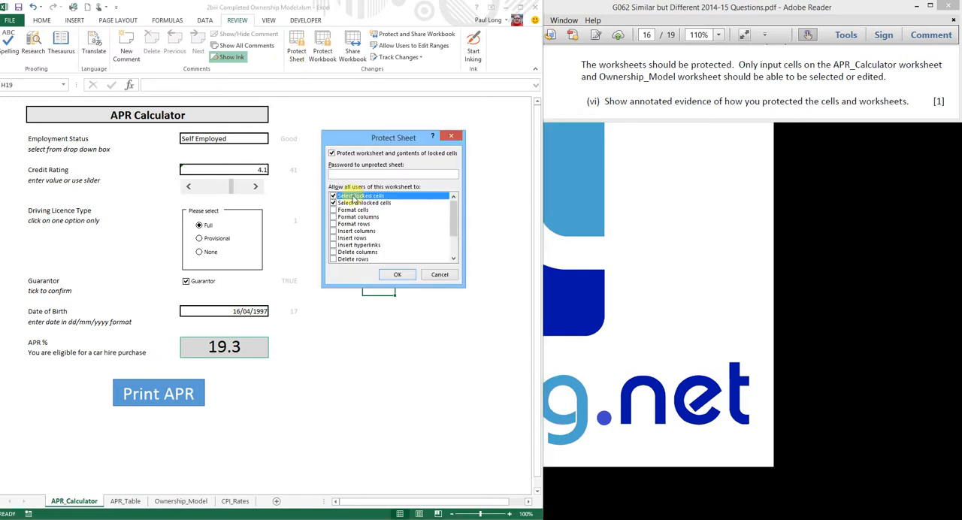
left_click(338, 195)
left_click(398, 275)
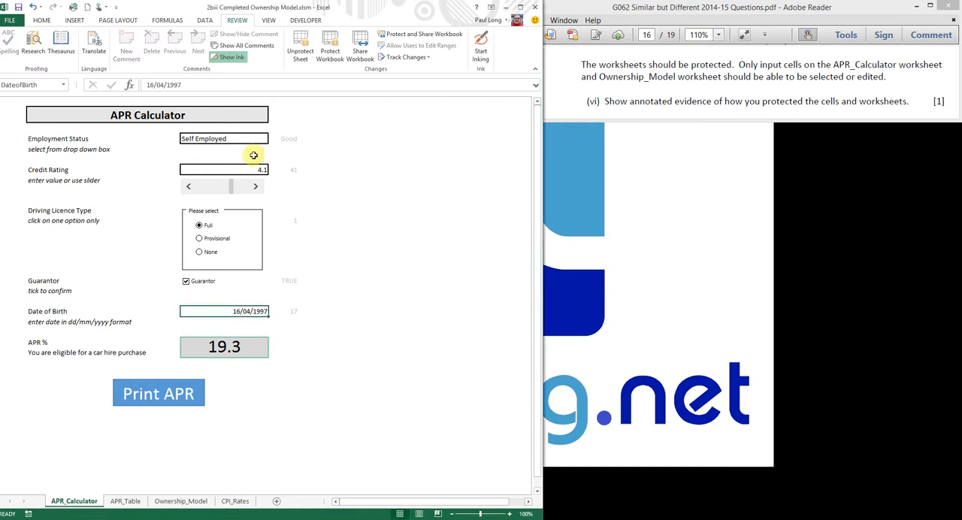
Test the Employment Status list by choosing Part-Time, and set it back to Self Employed
left_click(242, 140)
left_click(272, 140)
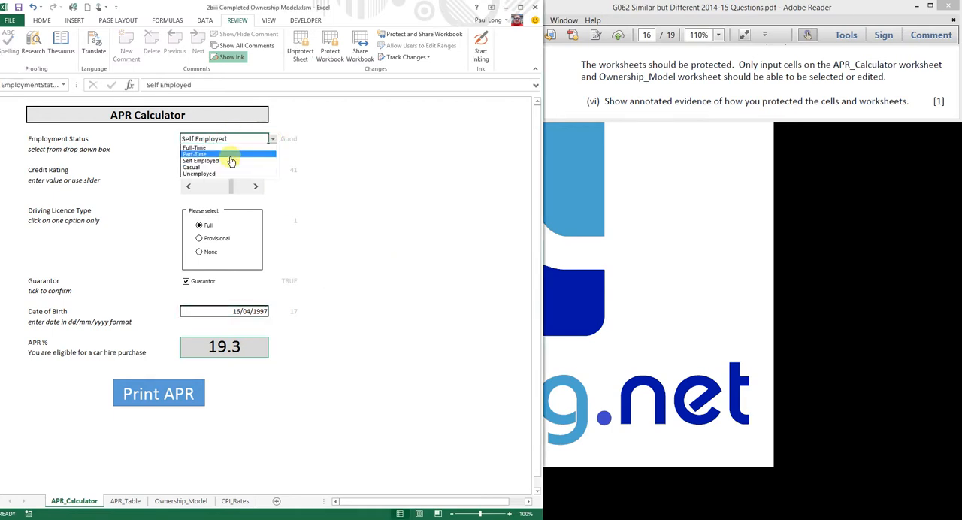
left_click(244, 154)
left_click(272, 140)
left_click(222, 162)
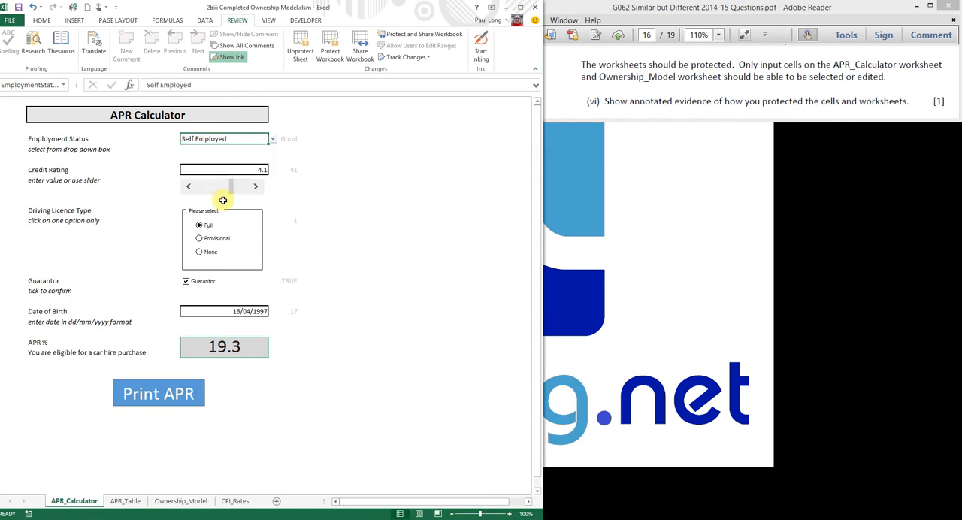
Test the Date of Birth validation by entering a birth date for a customer under 17, and cancel the edit
left_click(218, 312)
double_click(218, 311)
left_click(268, 311)
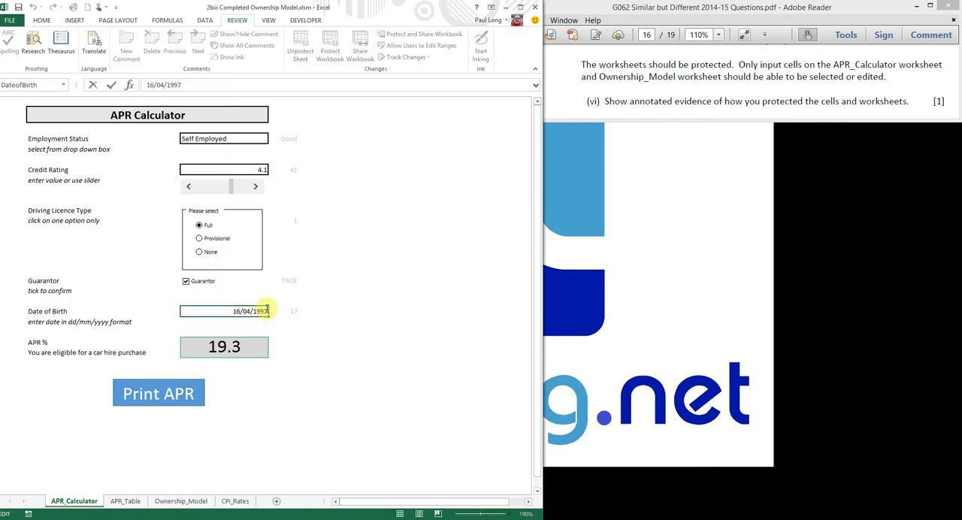
key("BackSpace")
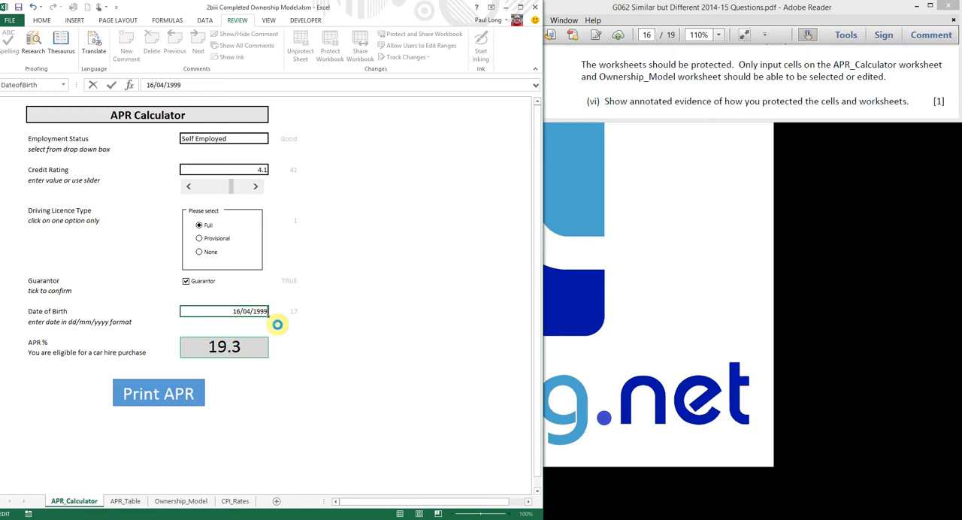
left_click(278, 324)
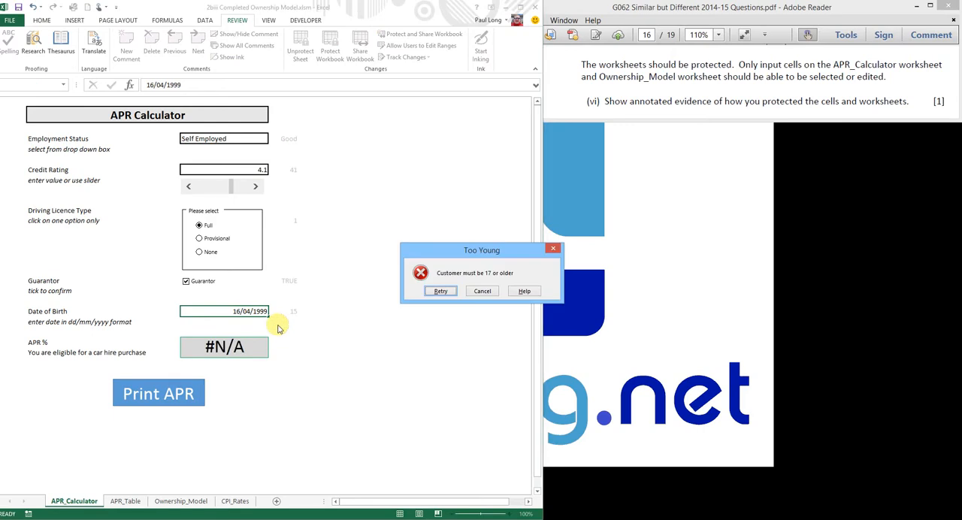
left_click(442, 291)
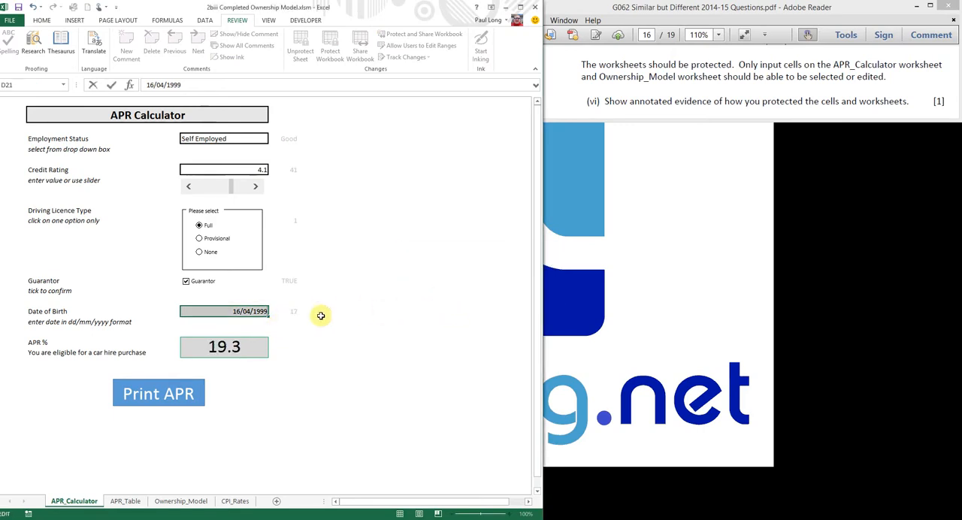
key("Escape")
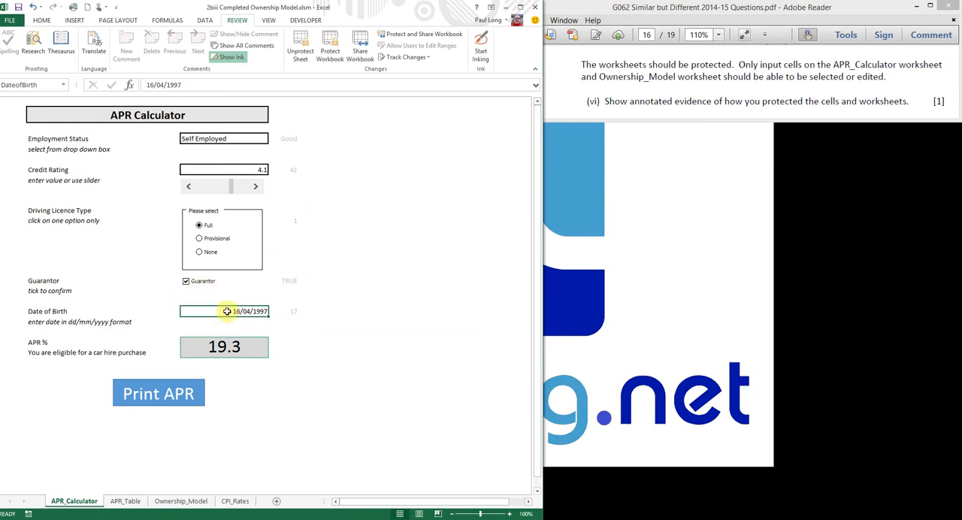
Try to change the Credit Rating with its slider and to select the Provisional driving licence option, dismissing the resulting alerts
left_click(230, 167)
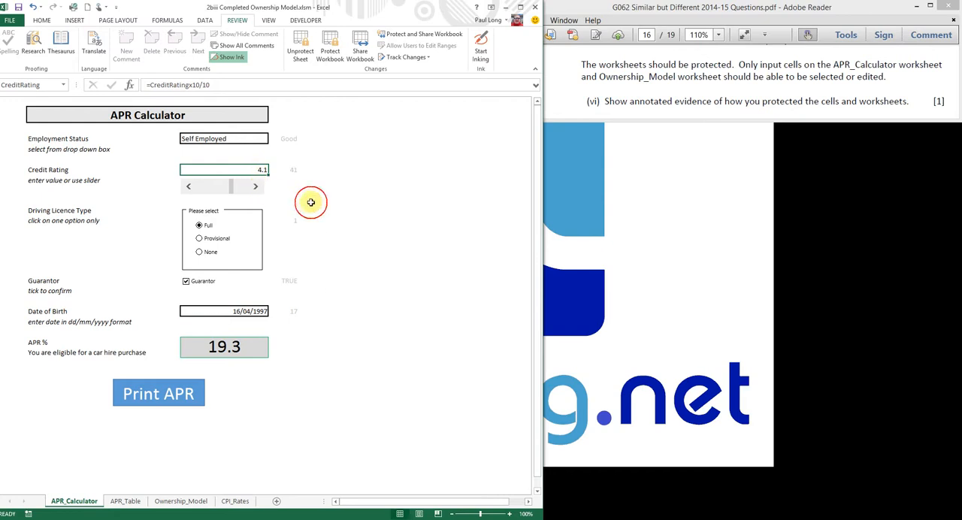
left_click(239, 188)
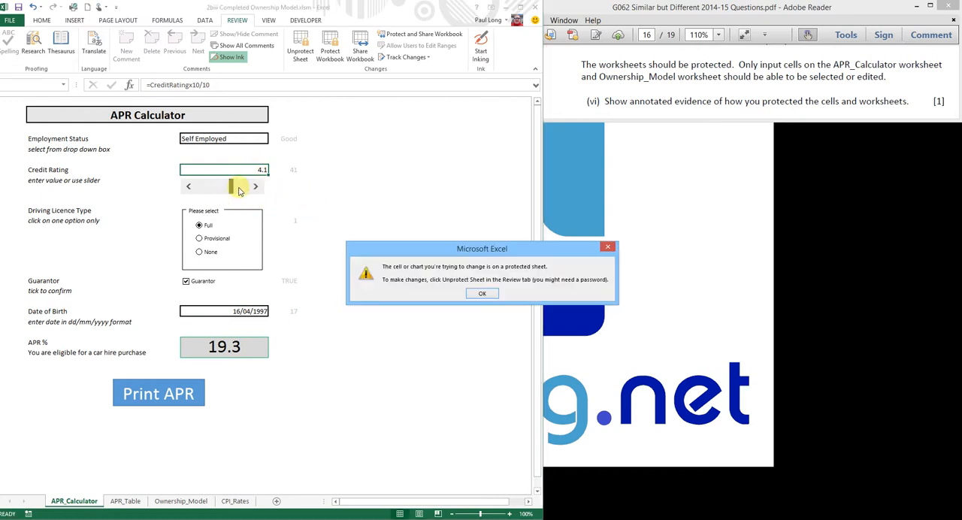
left_click(485, 293)
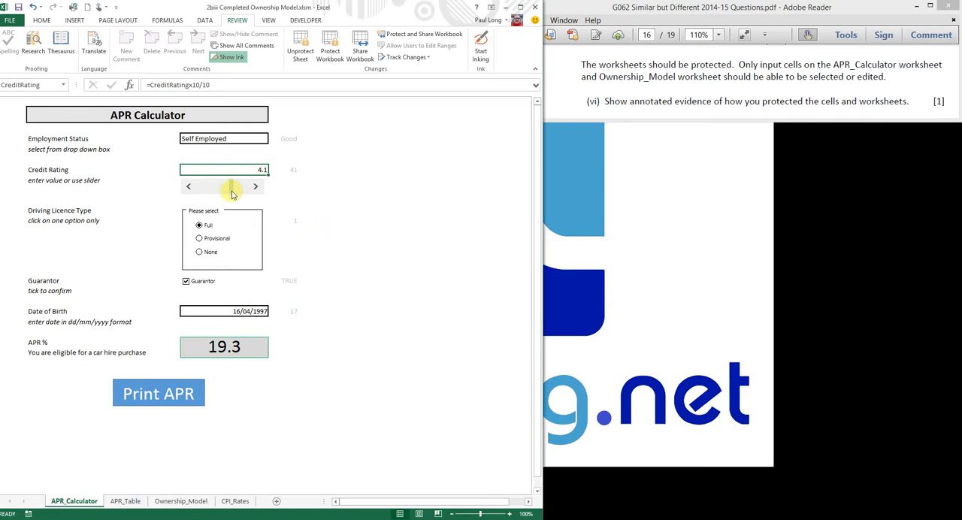
left_click(222, 241)
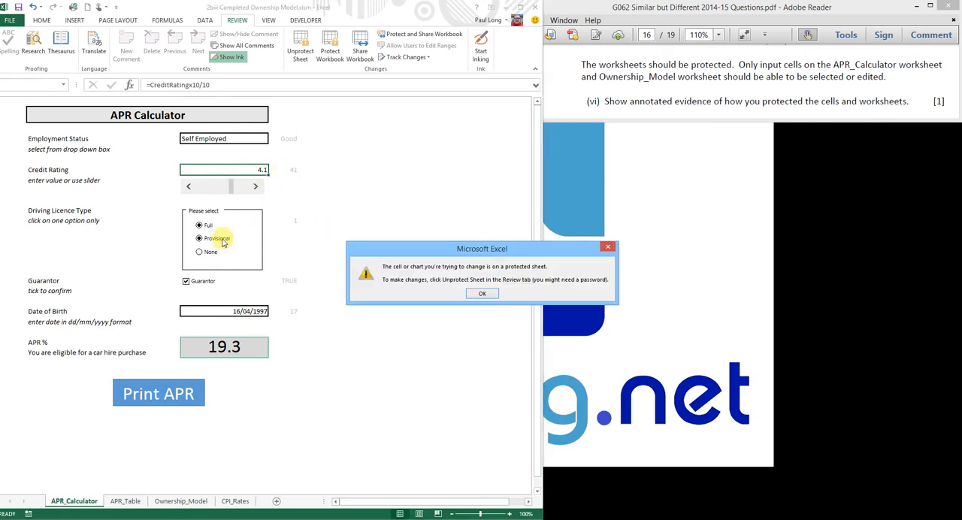
left_click(489, 294)
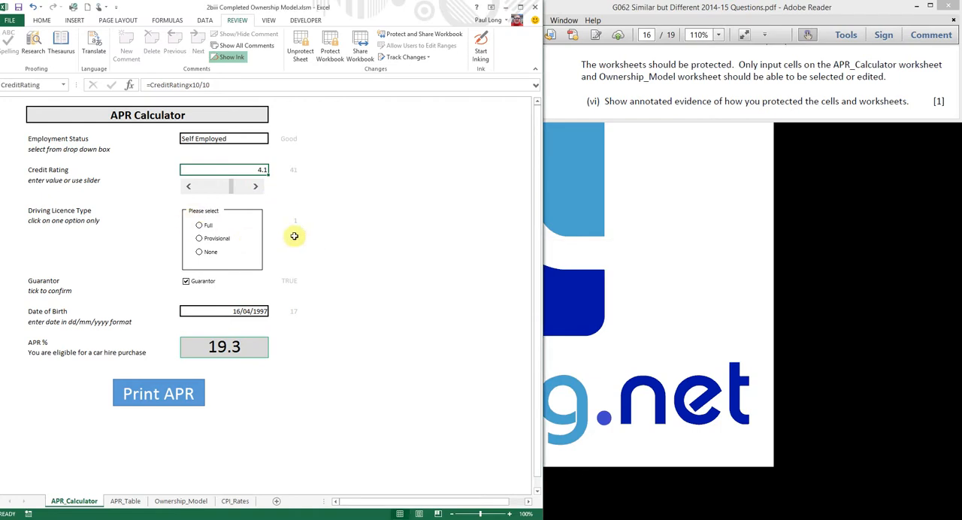
Try to select the Provisional driving licence option and to clear the Guarantor checkbox, dismissing each protection alert
left_click(203, 238)
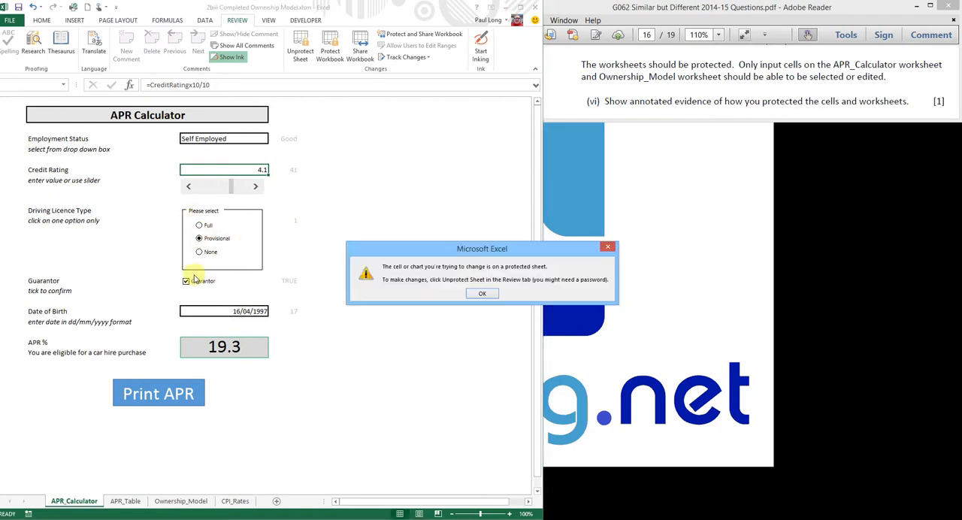
left_click(482, 293)
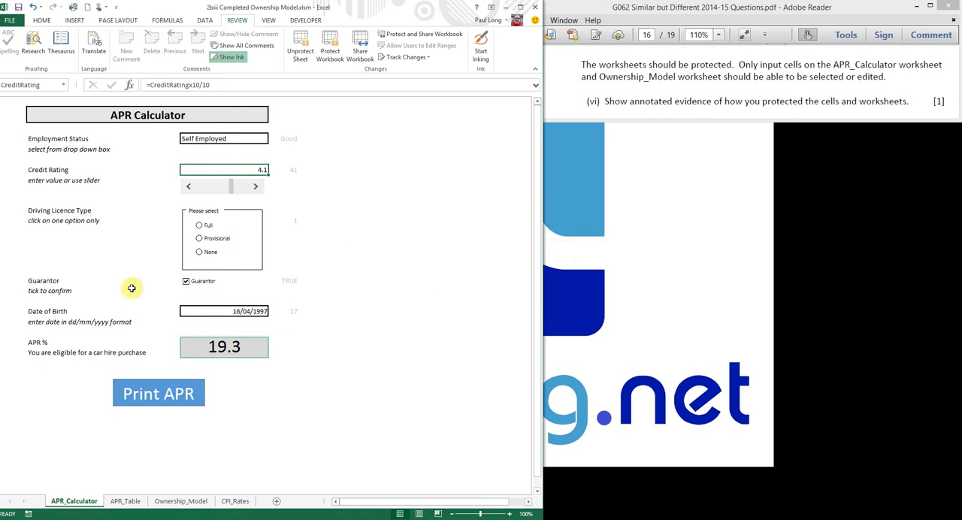
left_click(199, 285)
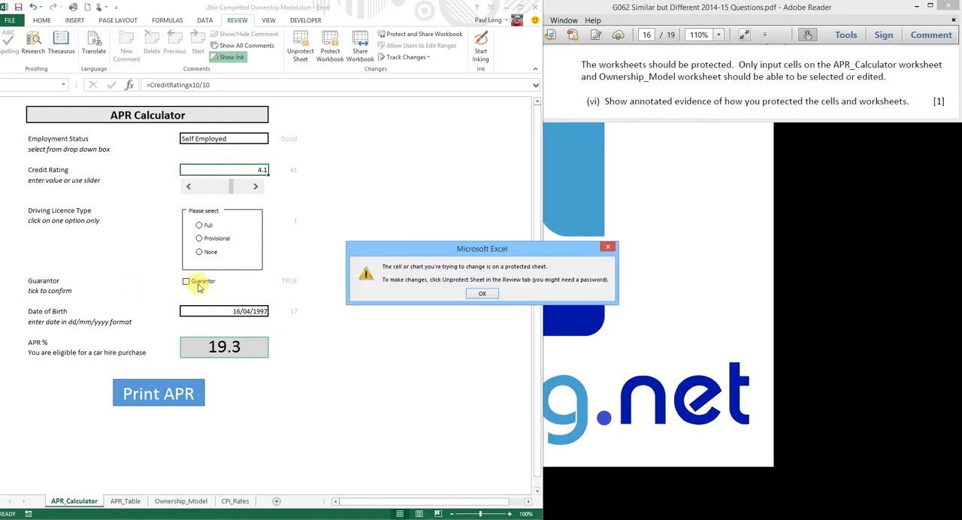
left_click(482, 293)
Unprotect the APR_Calculator sheet and set every cell on it to Locked
left_click(301, 60)
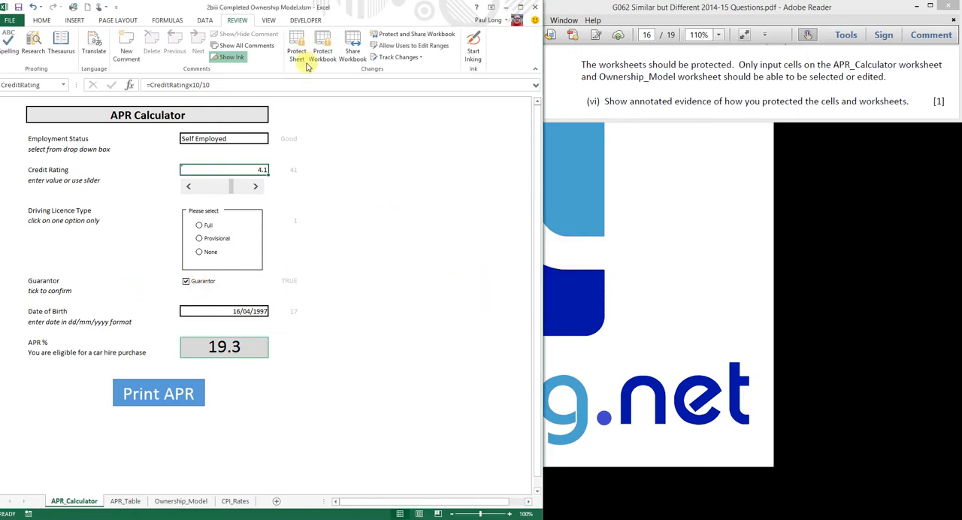
left_click(329, 213)
key("ctrl+a")
right_click(295, 188)
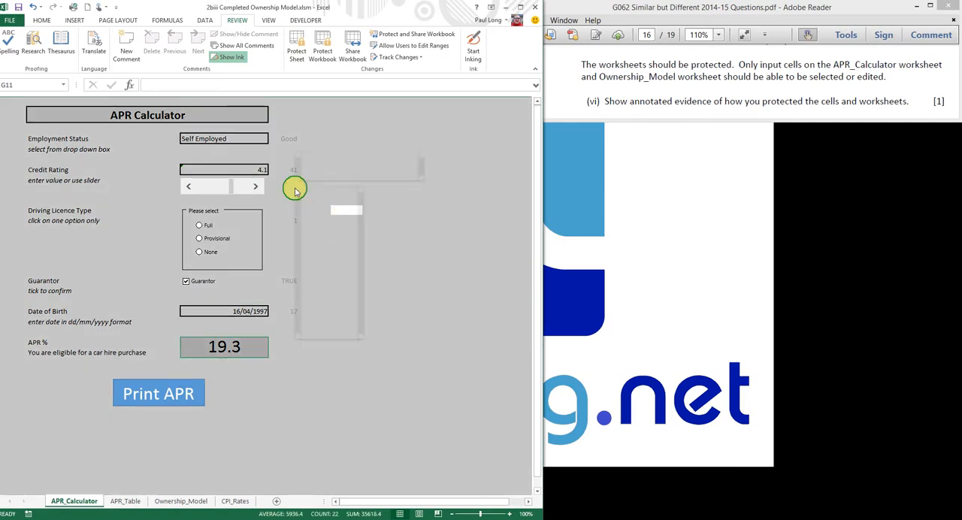
left_click(319, 295)
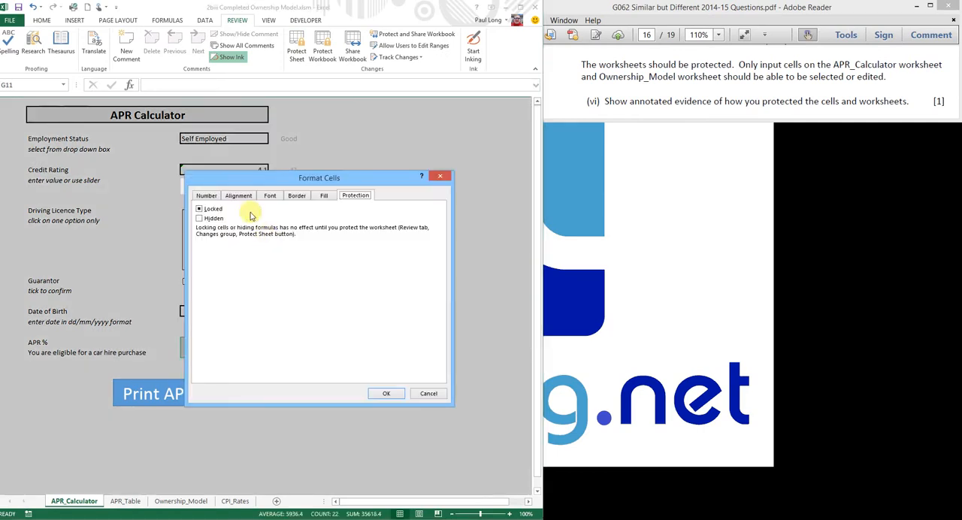
left_click(199, 209)
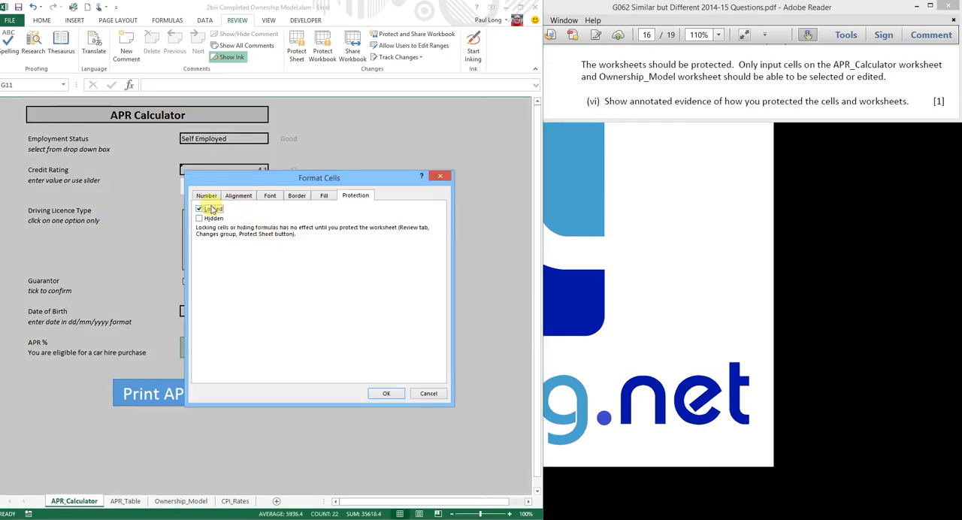
left_click(391, 392)
left_click(405, 281)
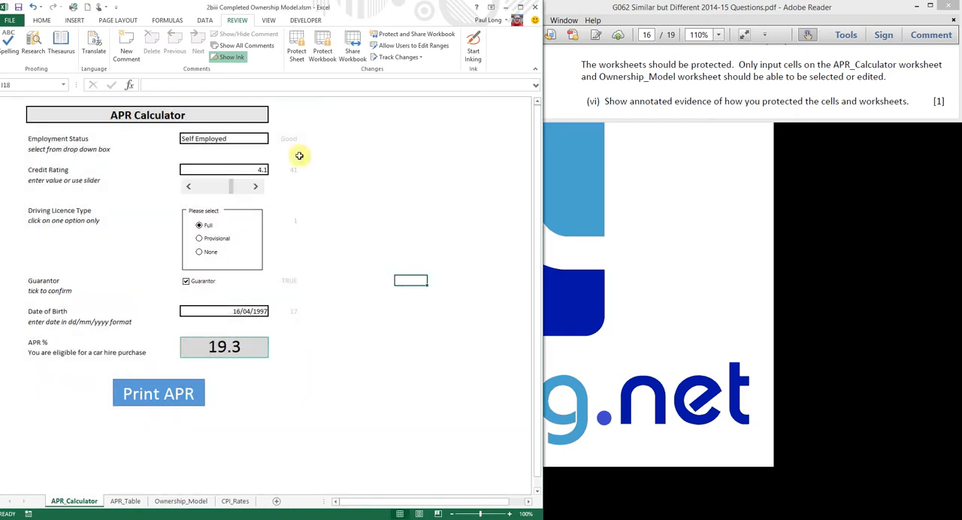
Select together the Employment Status and Date of Birth cells and the linked cells beside Credit Rating, Driving Licence Type and Guarantor
left_click(236, 139)
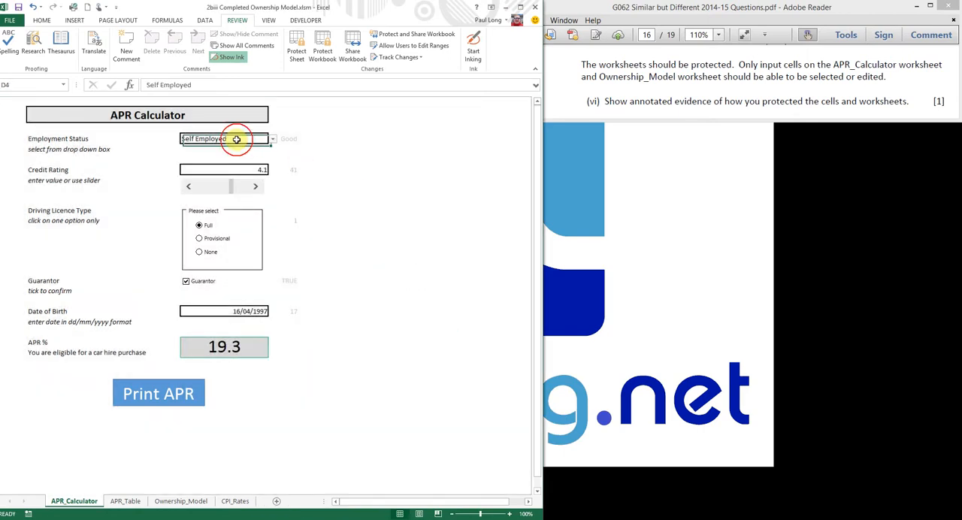
left_click(289, 170, "ctrl")
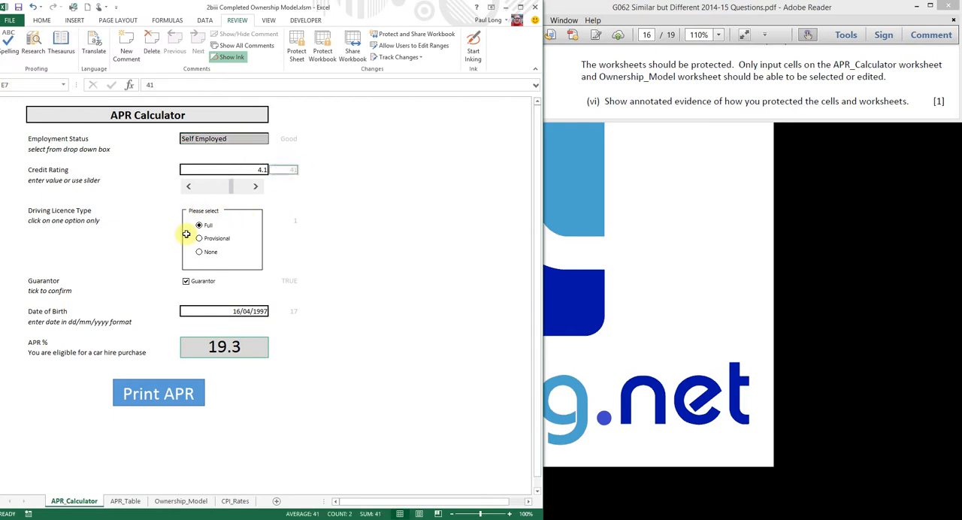
left_click(286, 220, "ctrl")
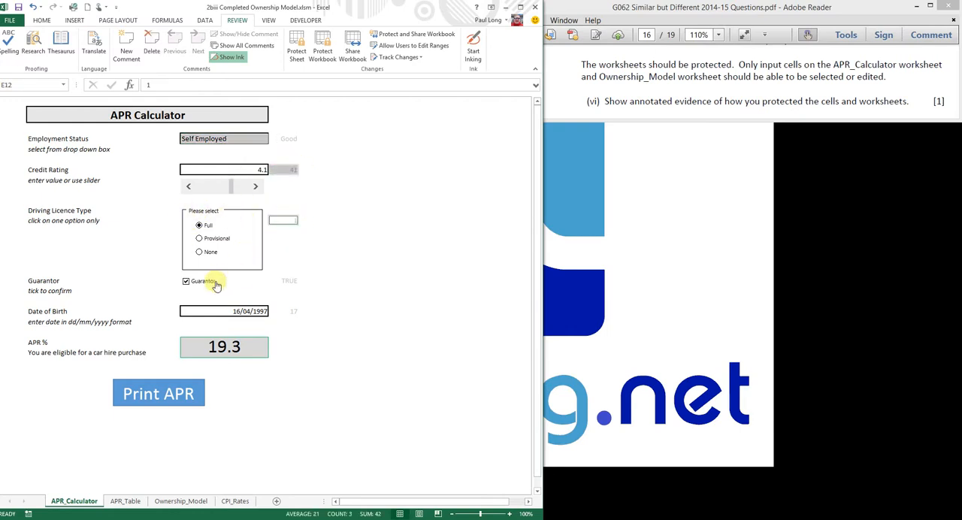
left_click(290, 281, "ctrl")
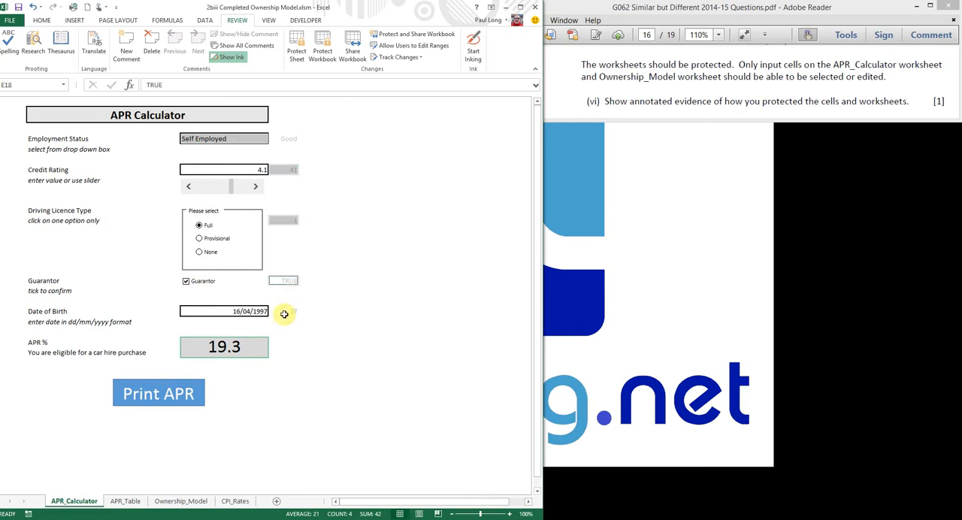
left_click(242, 316, "ctrl")
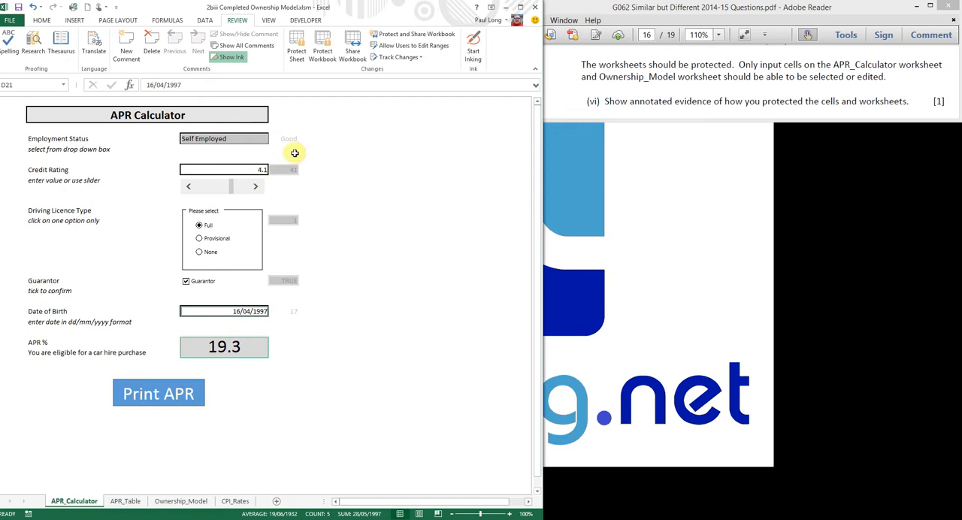
Protect the sheet with only unlocked cells selectable, and try to change the licence type to Provisional and clear Guarantor, dismissing the alerts
left_click(295, 50)
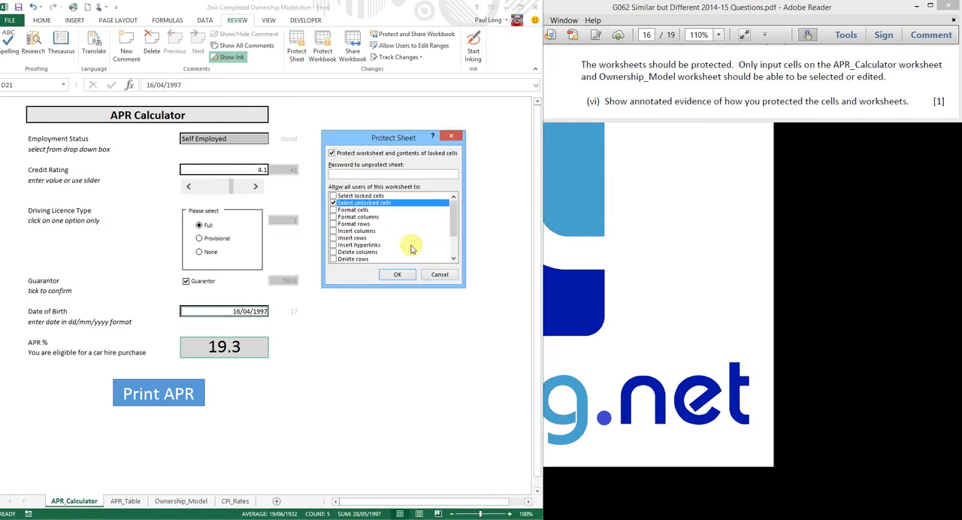
left_click(403, 274)
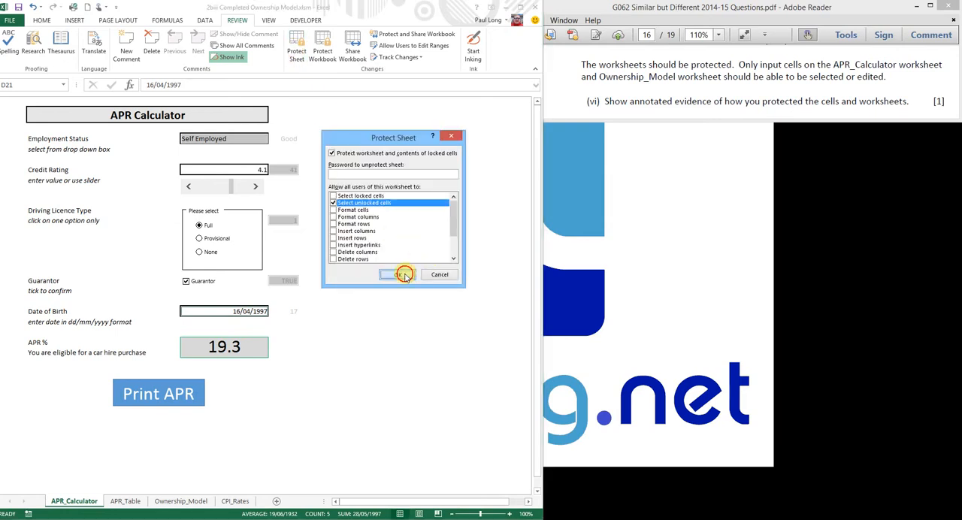
left_click(225, 240)
left_click(482, 293)
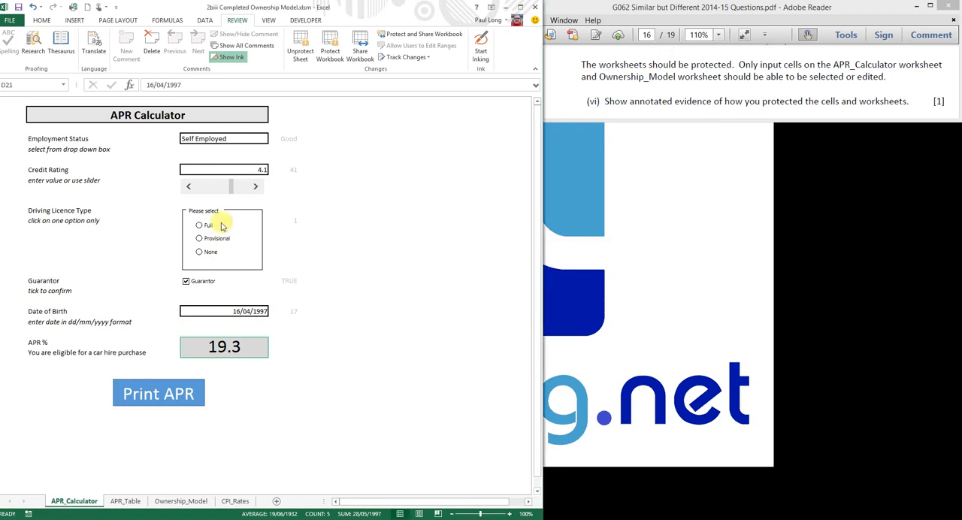
left_click(211, 281)
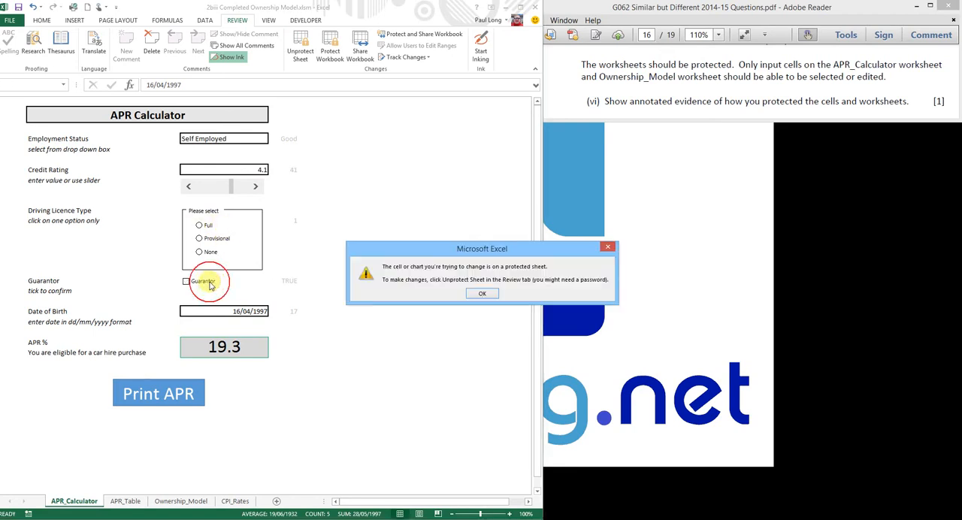
left_click(485, 294)
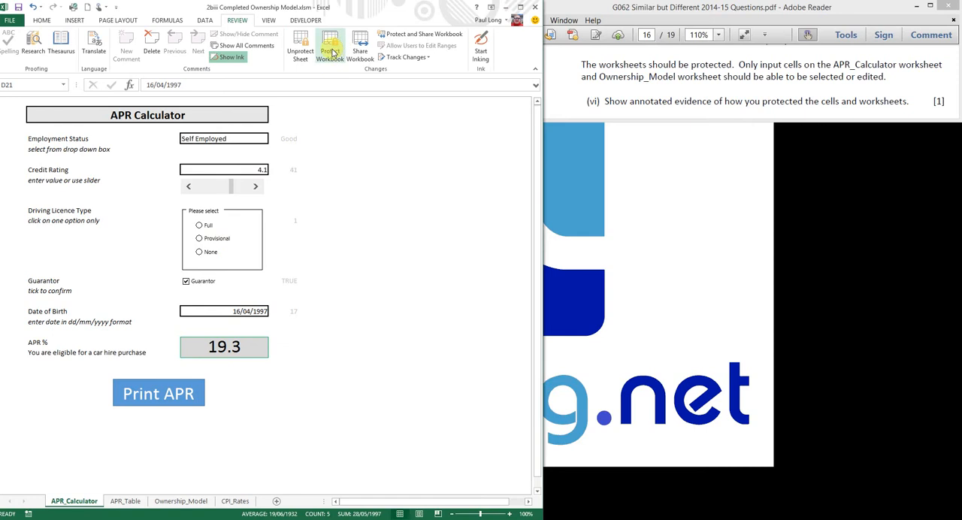
Unprotect the sheet to unlock the selected input and linked cells, and protect it again without a password, allowing only unlocked cells to be selected
left_click(300, 50)
right_click(289, 170)
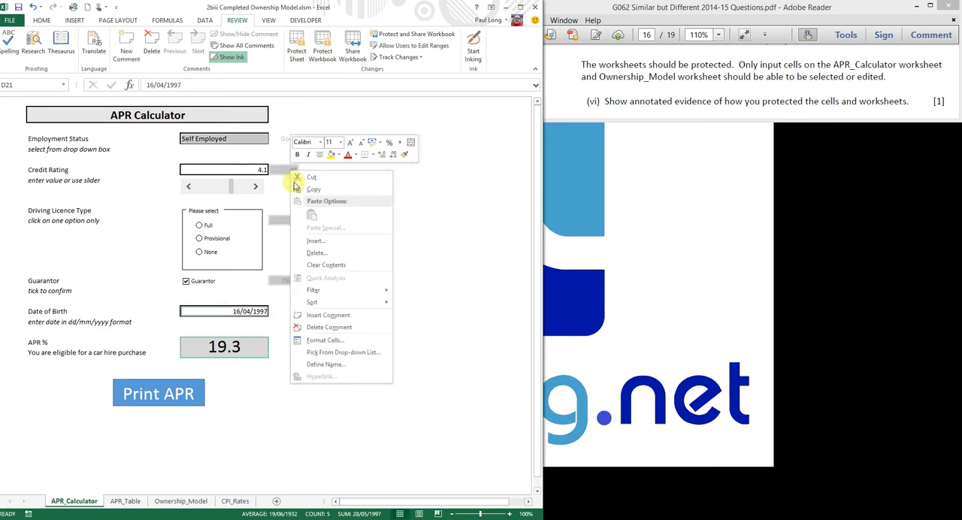
left_click(323, 339)
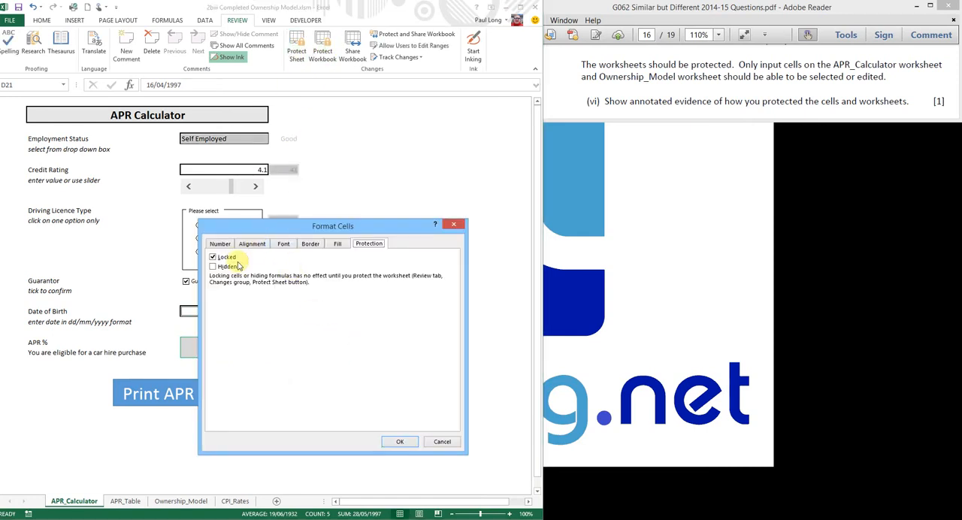
left_click(402, 442)
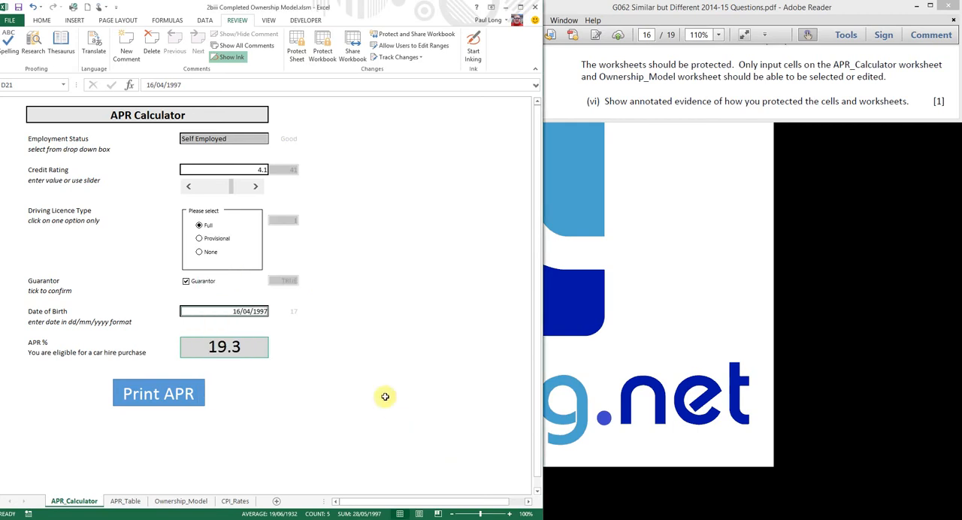
left_click(297, 45)
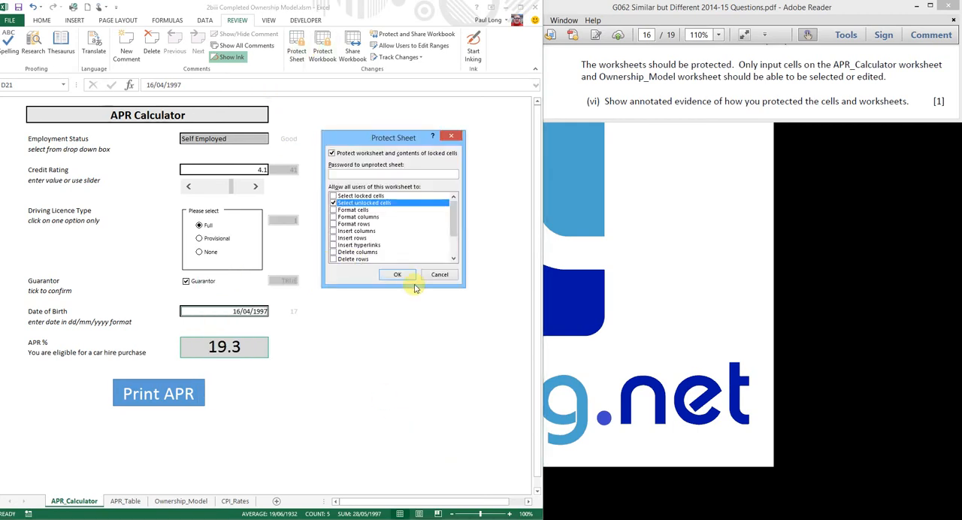
left_click(397, 274)
Test the protected sheet by choosing Provisional and back to Full, selecting the linked cells for Credit Rating and licence type, and toggling Guarantor off and on
left_click(226, 239)
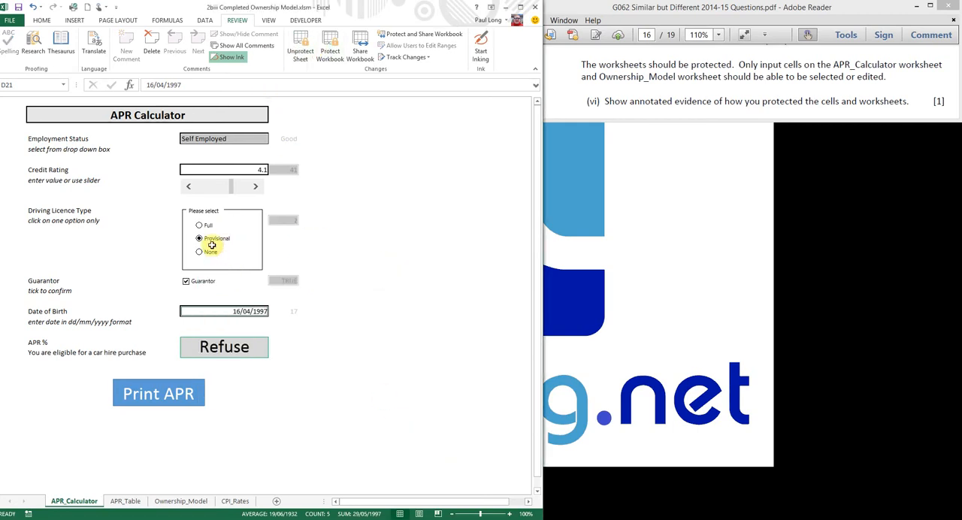
left_click(199, 226)
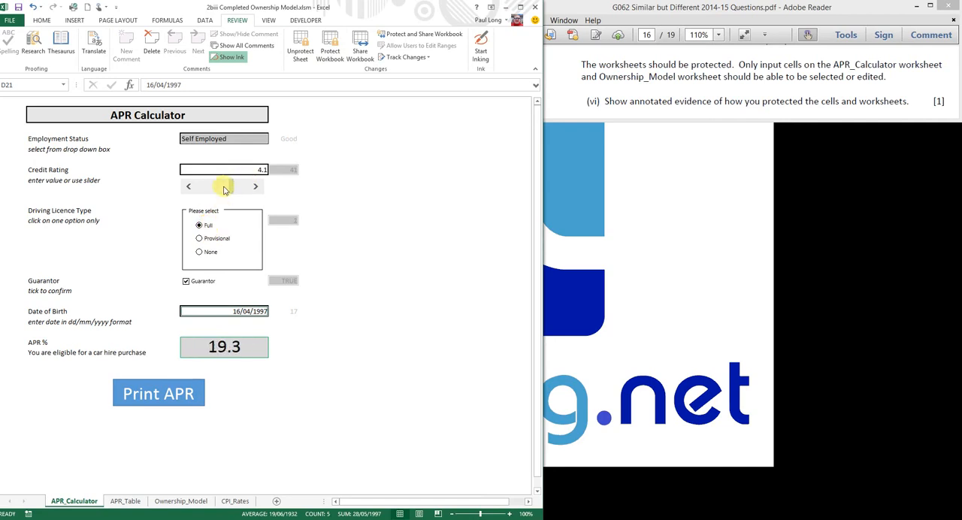
left_click(281, 175)
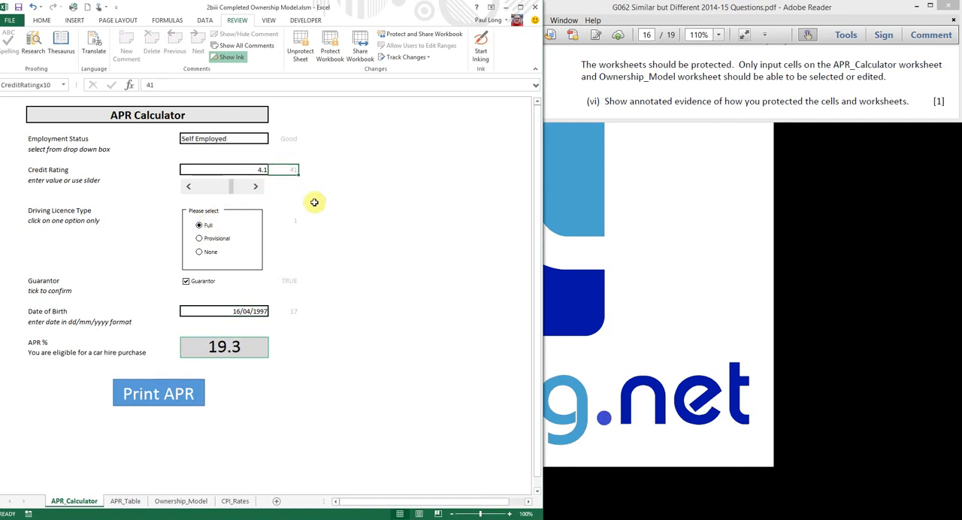
left_click(290, 223)
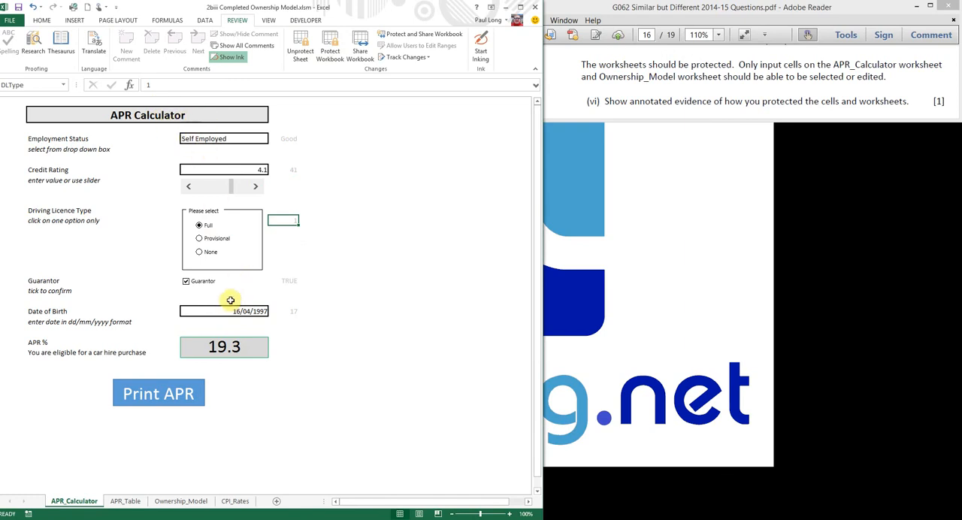
left_click(195, 282)
left_click(194, 282)
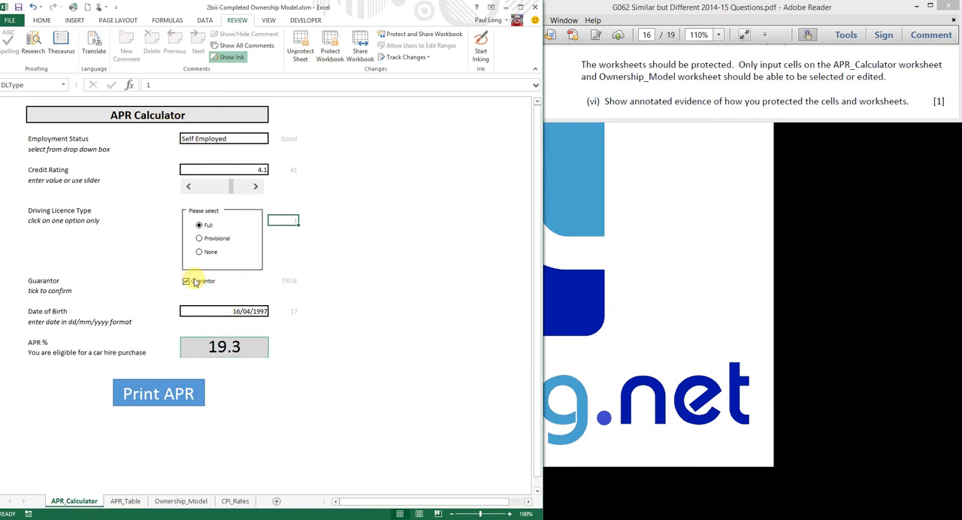